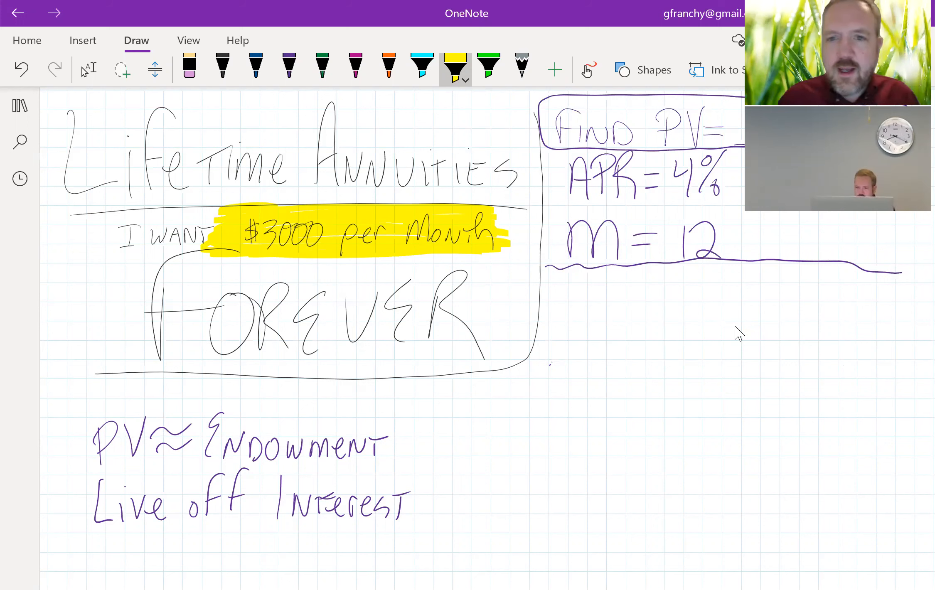
Highlight "APR = 4%" and "m = 12" in cyan
click(488, 67)
click(422, 67)
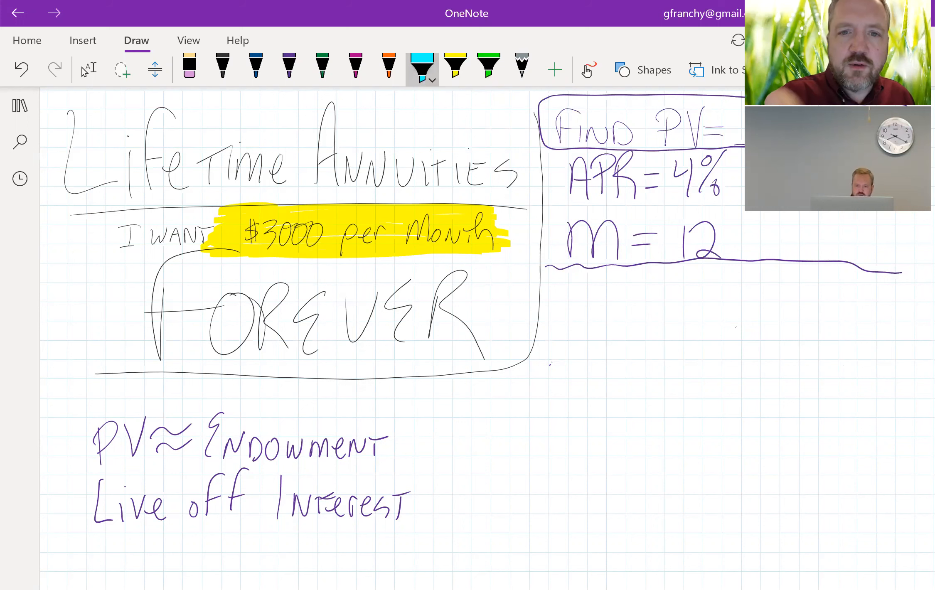
mouse_move(571, 159)
mouse_down()
mouse_move(711, 161)
mouse_move(571, 172)
mouse_move(708, 182)
mouse_move(586, 193)
mouse_move(722, 185)
mouse_move(677, 156)
mouse_move(721, 151)
mouse_move(730, 174)
mouse_move(581, 210)
mouse_move(558, 225)
mouse_move(720, 241)
mouse_move(569, 259)
mouse_move(726, 255)
mouse_move(573, 237)
mouse_move(721, 228)
mouse_move(569, 216)
mouse_up()
mouse_move(700, 219)
mouse_down()
mouse_move(721, 246)
mouse_move(692, 206)
mouse_up()
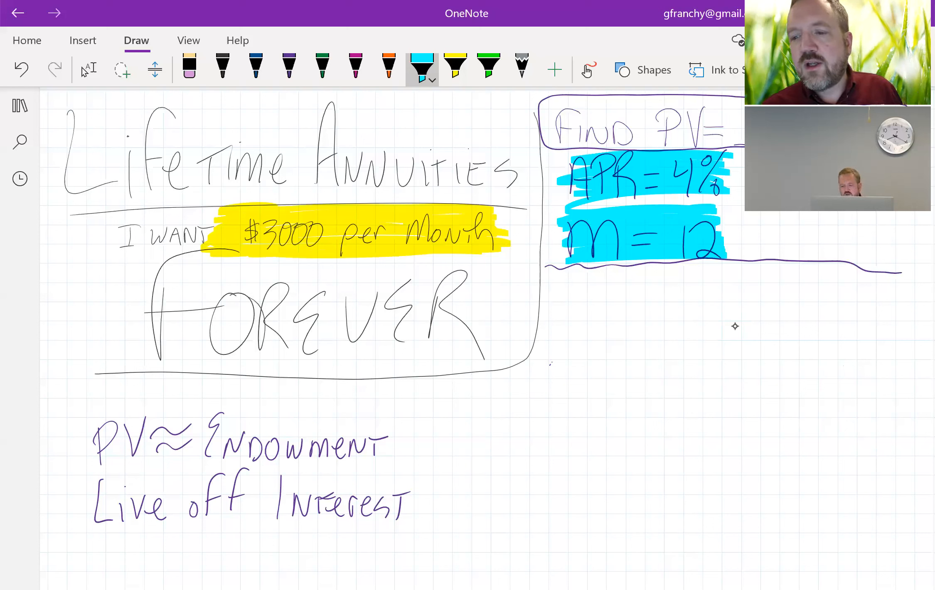
mouse_move(590, 153)
mouse_down()
mouse_move(570, 166)
mouse_move(567, 189)
mouse_move(588, 202)
mouse_up()
mouse_move(578, 152)
mouse_down()
mouse_move(735, 155)
mouse_move(731, 169)
mouse_up()
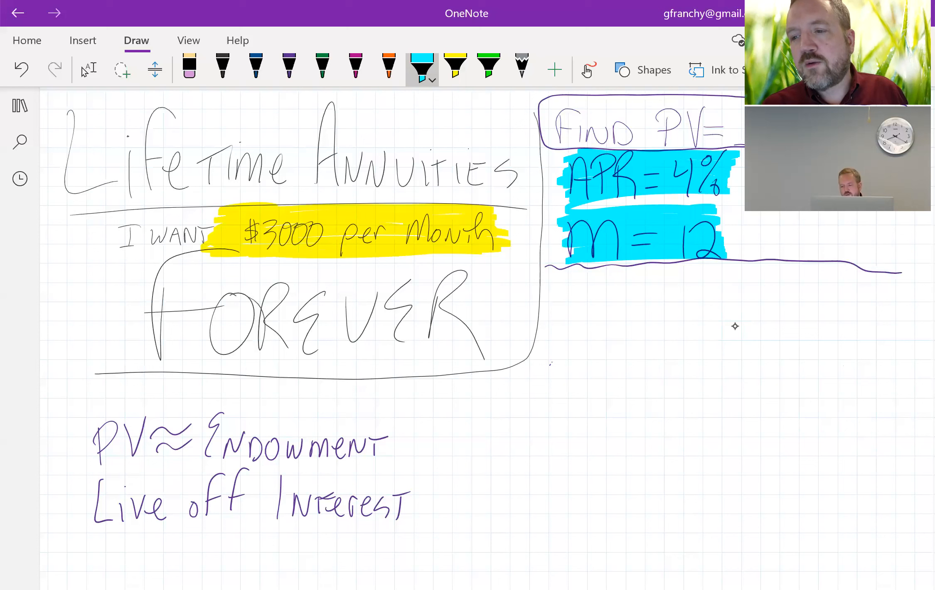
drag(621, 202, 711, 200)
mouse_move(573, 208)
mouse_down()
mouse_move(708, 203)
mouse_move(686, 196)
mouse_move(559, 214)
mouse_up()
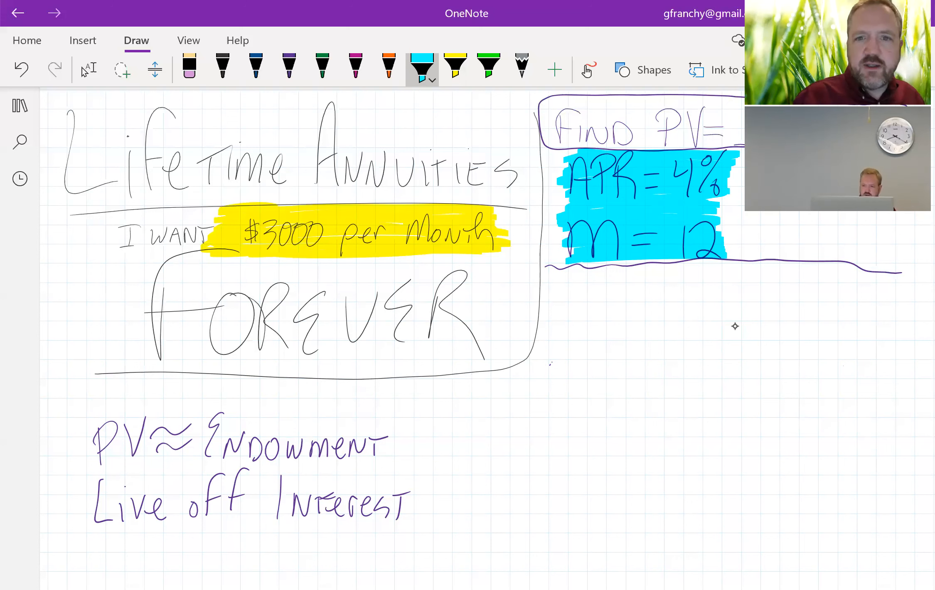
Highlight the word "Endowment" in green
click(489, 68)
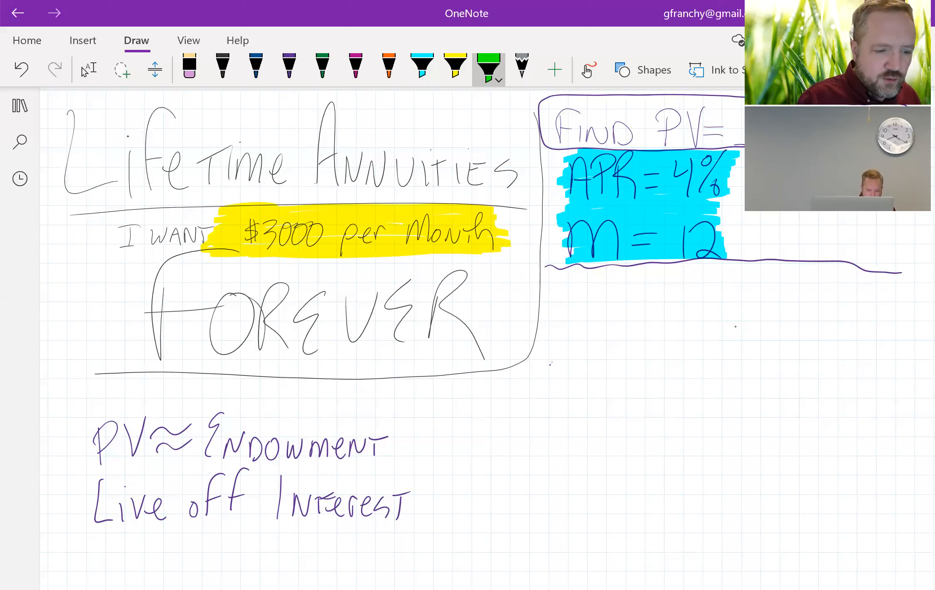
mouse_move(200, 414)
mouse_down()
mouse_move(316, 420)
mouse_move(374, 443)
mouse_move(250, 456)
mouse_move(393, 447)
mouse_up()
mouse_move(212, 443)
mouse_down()
mouse_move(382, 451)
mouse_move(235, 441)
mouse_move(323, 438)
mouse_up()
mouse_move(214, 419)
mouse_down()
mouse_move(224, 442)
mouse_move(208, 446)
mouse_move(204, 430)
mouse_move(264, 422)
mouse_up()
Set the green highlighter to its thickest size and fully cover "Endowment" and "PV" with it
click(488, 68)
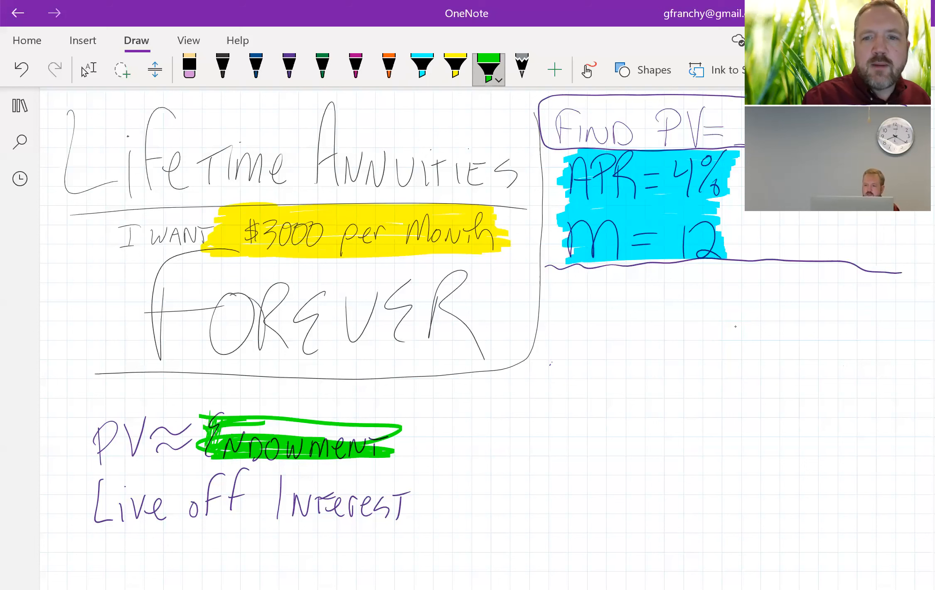
click(581, 140)
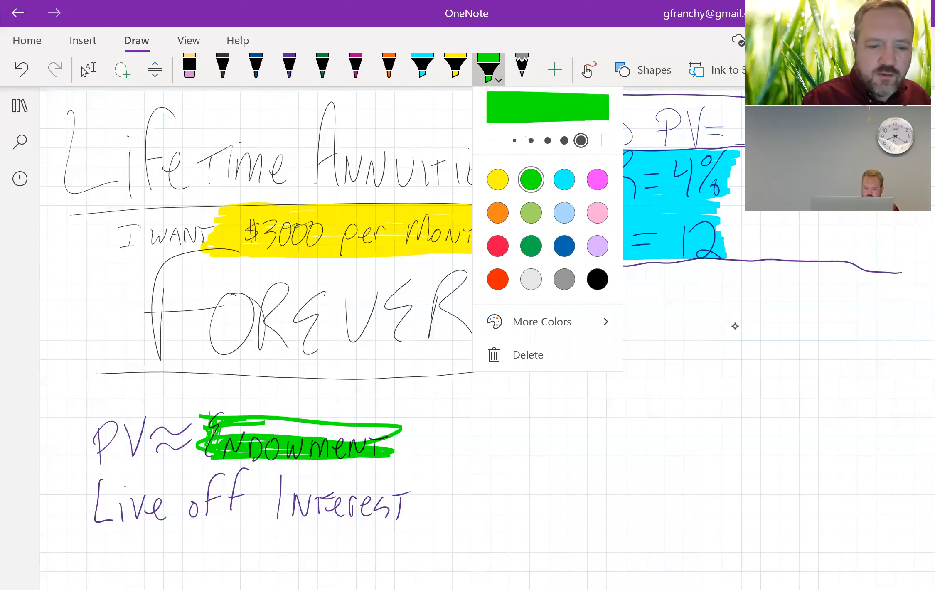
click(265, 428)
mouse_move(266, 428)
mouse_down()
mouse_move(358, 428)
mouse_move(201, 428)
mouse_up()
mouse_move(202, 428)
mouse_down()
mouse_move(369, 435)
mouse_move(241, 440)
mouse_up()
drag(241, 440, 380, 444)
drag(305, 453, 204, 456)
mouse_move(203, 456)
mouse_down()
mouse_move(237, 434)
mouse_move(376, 409)
mouse_move(195, 432)
mouse_move(270, 415)
mouse_up()
drag(368, 417, 396, 448)
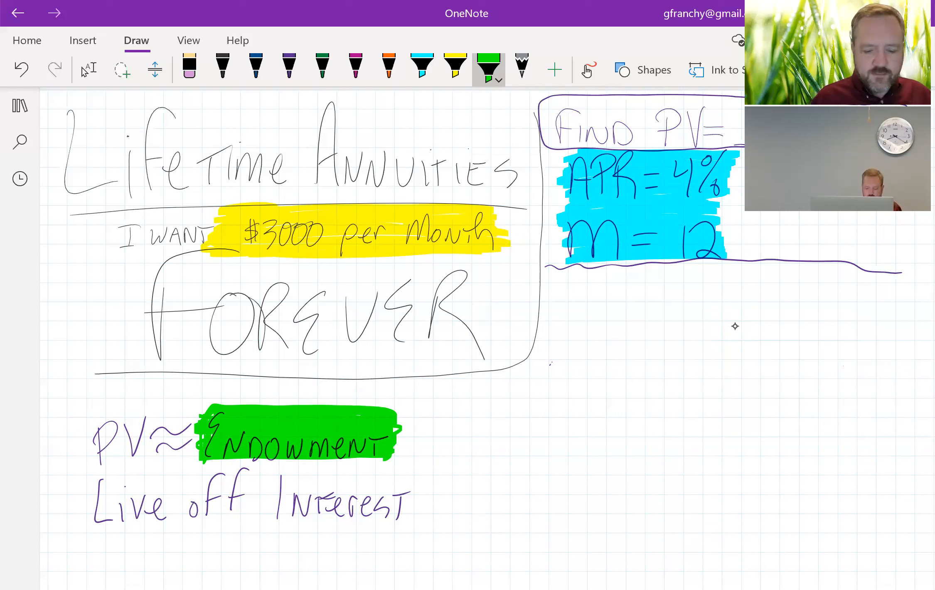
mouse_move(149, 400)
mouse_down()
mouse_move(149, 453)
mouse_move(89, 469)
mouse_move(145, 400)
mouse_move(100, 424)
mouse_move(145, 437)
mouse_move(94, 446)
mouse_move(148, 461)
mouse_move(102, 461)
mouse_move(154, 457)
mouse_up()
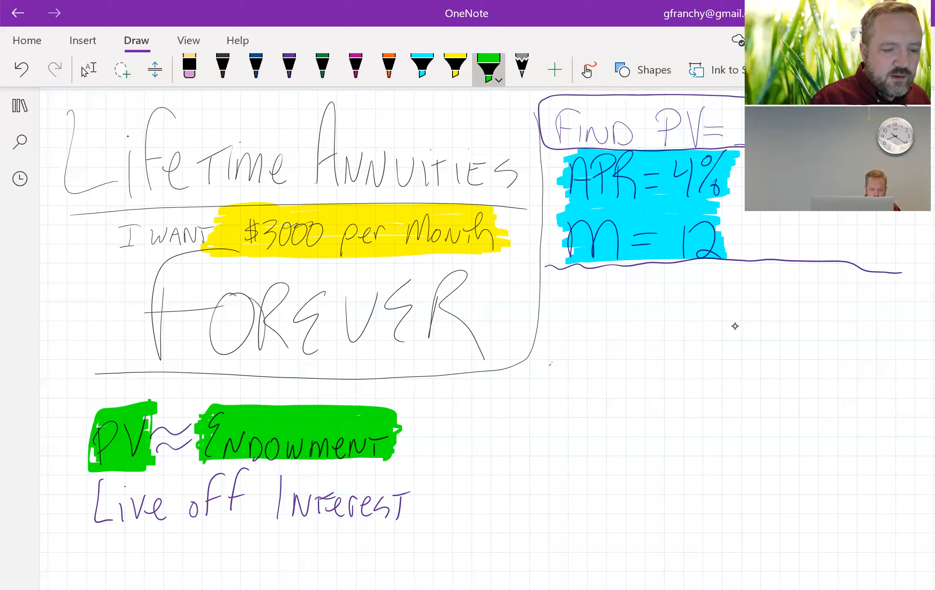
Circle "Live off Interest" in green and draw a connecting line between it and "$3000 per Month"
mouse_move(396, 478)
mouse_down()
mouse_move(283, 461)
mouse_move(258, 549)
mouse_move(331, 461)
mouse_up()
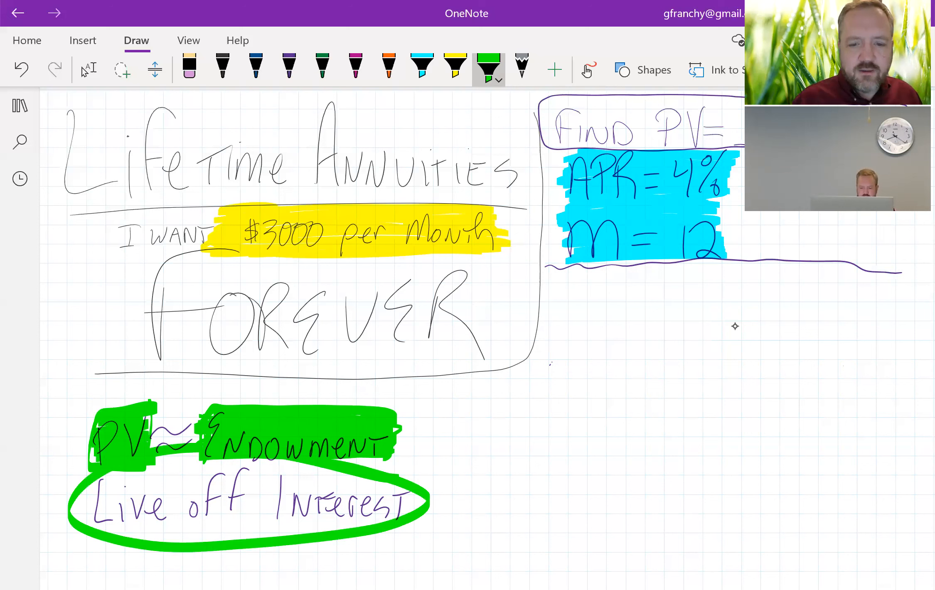
drag(494, 248, 426, 490)
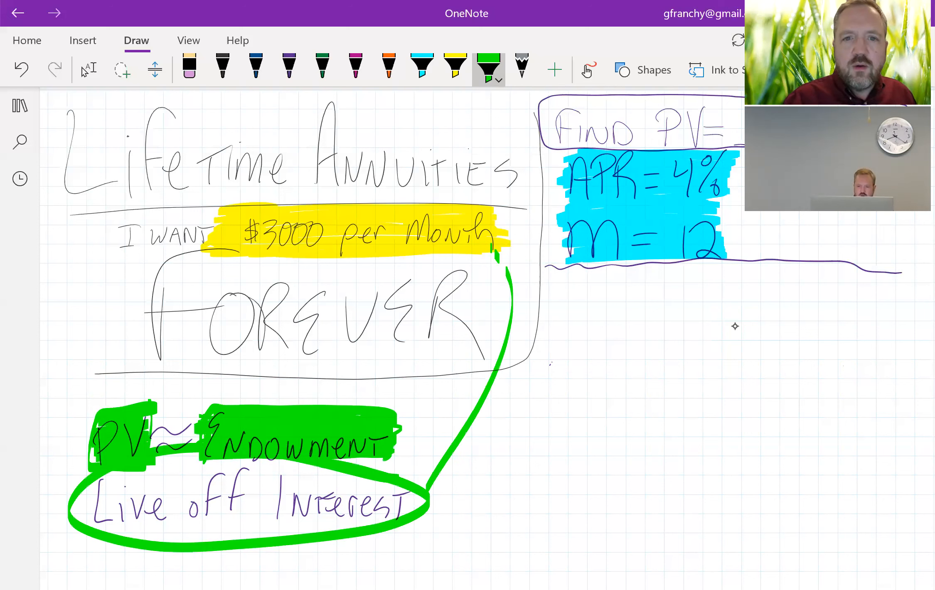
Handwrite "Monthly Interest = $3000" with the blue pen in the blank area below the APR and m values
click(256, 67)
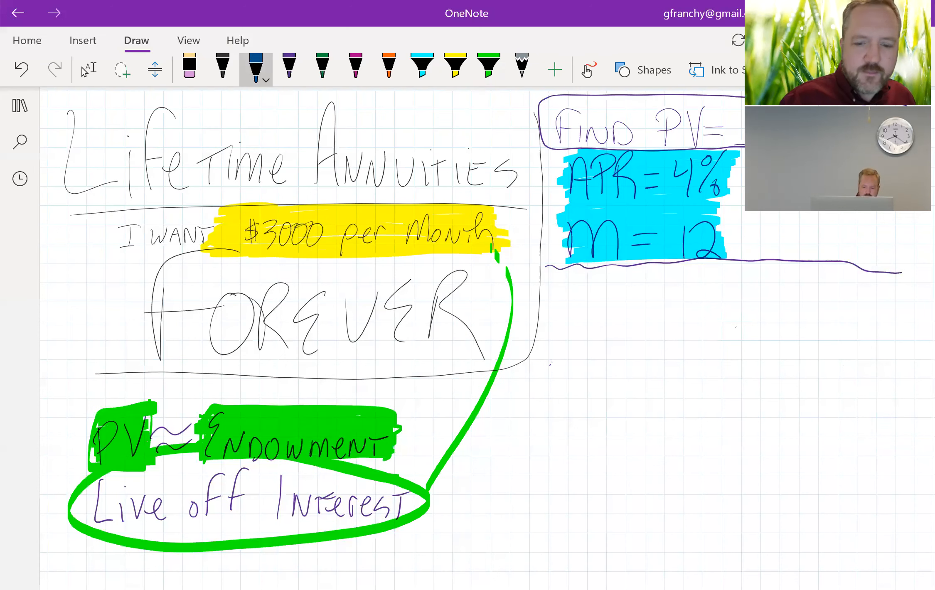
mouse_move(503, 412)
mouse_down()
mouse_move(507, 388)
mouse_move(519, 410)
mouse_up()
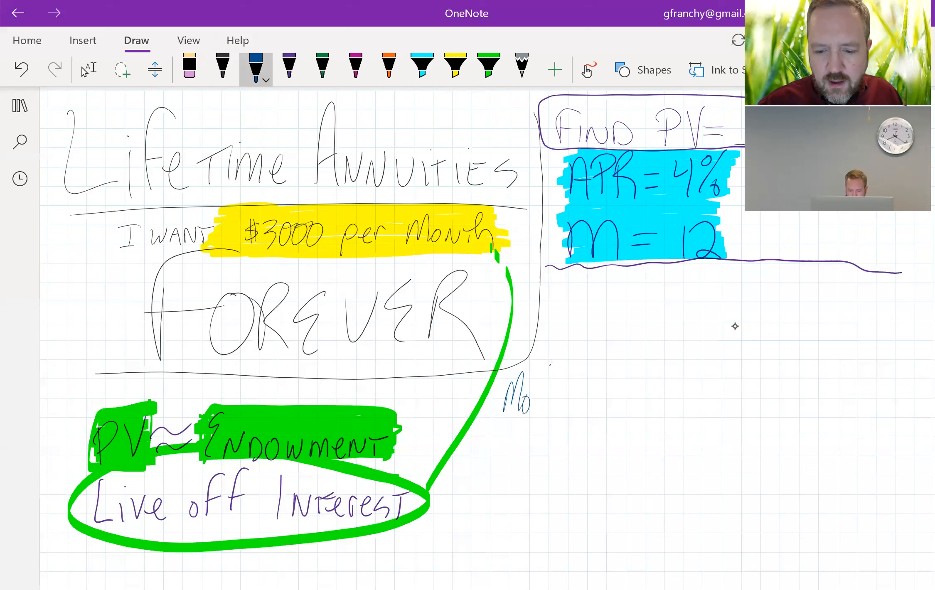
mouse_move(551, 363)
mouse_down()
mouse_move(555, 411)
mouse_move(577, 405)
mouse_move(583, 424)
mouse_up()
mouse_move(609, 368)
mouse_down()
mouse_move(609, 403)
mouse_move(628, 389)
mouse_up()
mouse_move(636, 392)
mouse_down()
mouse_move(637, 403)
mouse_move(642, 385)
mouse_up()
drag(642, 397, 657, 384)
mouse_move(652, 401)
mouse_down()
mouse_move(667, 381)
mouse_move(668, 401)
mouse_up()
mouse_move(669, 397)
mouse_down()
mouse_move(680, 381)
mouse_move(673, 400)
mouse_move(698, 401)
mouse_up()
drag(696, 382, 720, 375)
mouse_move(799, 371)
mouse_down()
mouse_move(775, 390)
mouse_move(801, 401)
mouse_move(834, 376)
mouse_move(852, 383)
mouse_move(848, 399)
mouse_move(862, 384)
mouse_up()
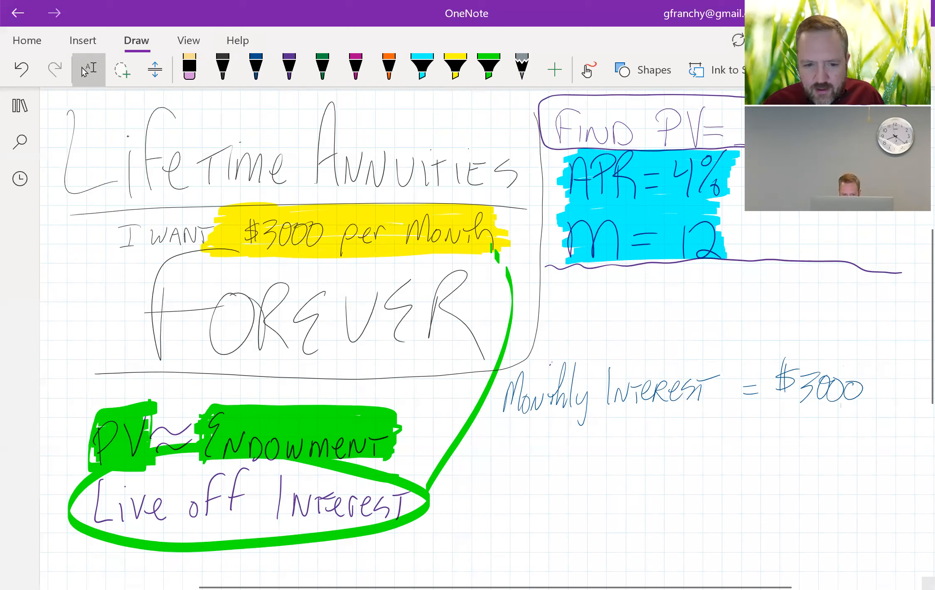
Switch to the 2020 Finance Template workbook in Excel and enter the label "After 1 month, we want $3000 more FV=" in cell D16
key(alt+Tab)
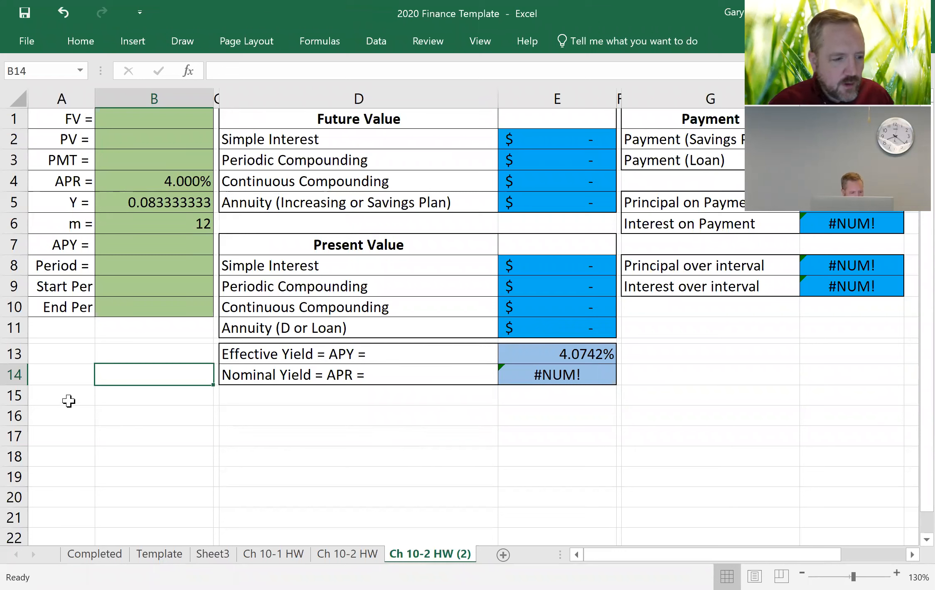
click(56, 381)
click(60, 398)
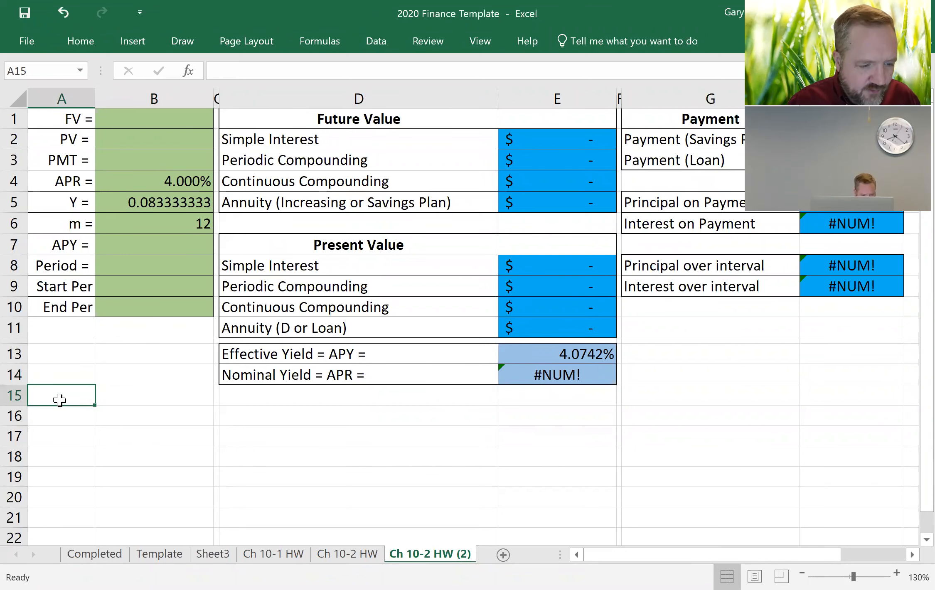
click(382, 422)
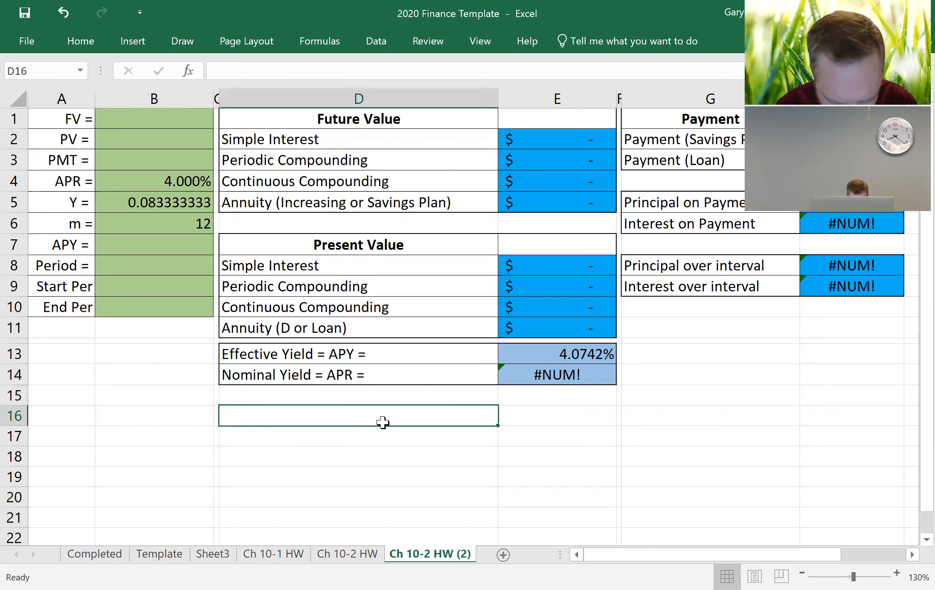
text(We)
key(BackSpace)
key(BackSpace)
key(BackSpace)
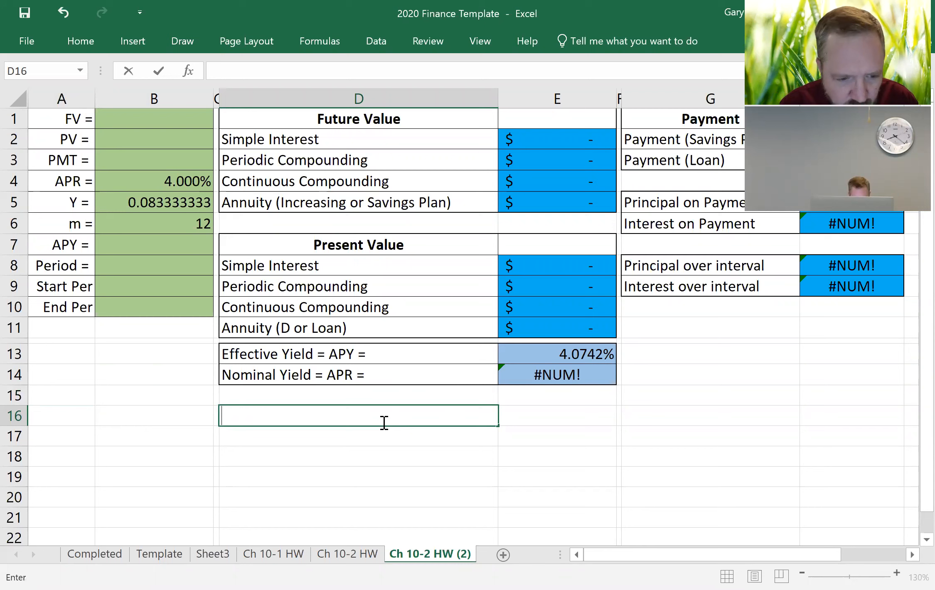
text(Af)
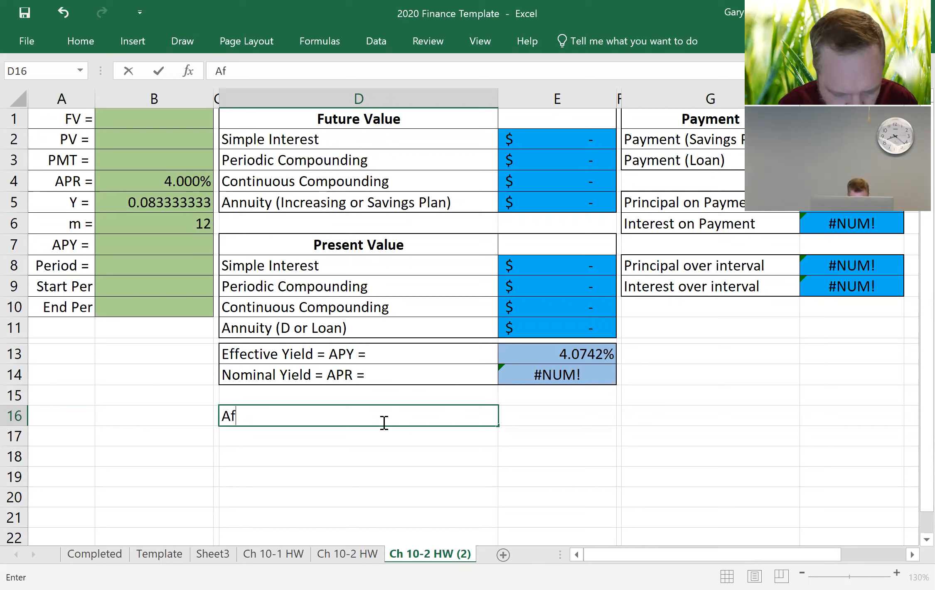
text(ter 1 mo)
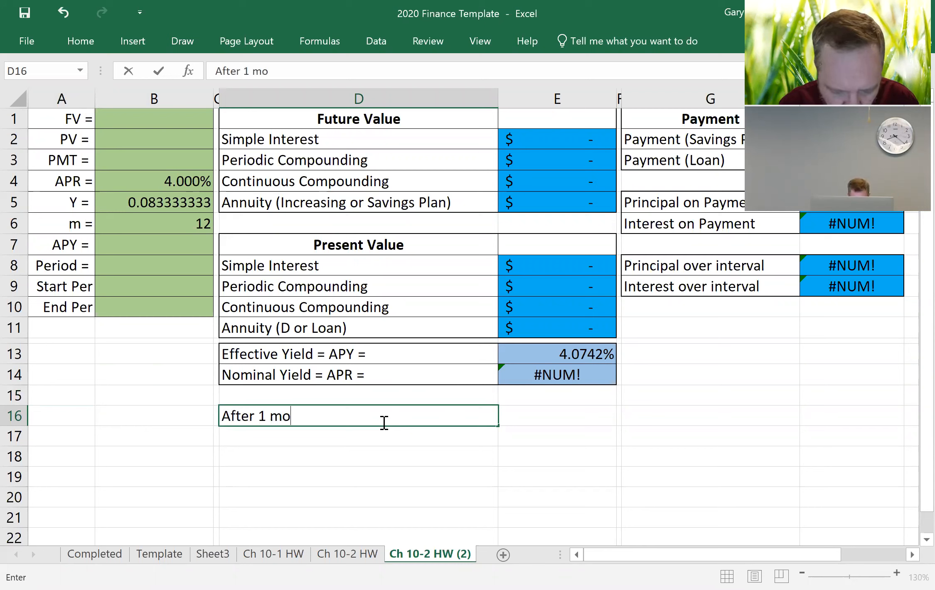
text(nth, we want $3000 more)
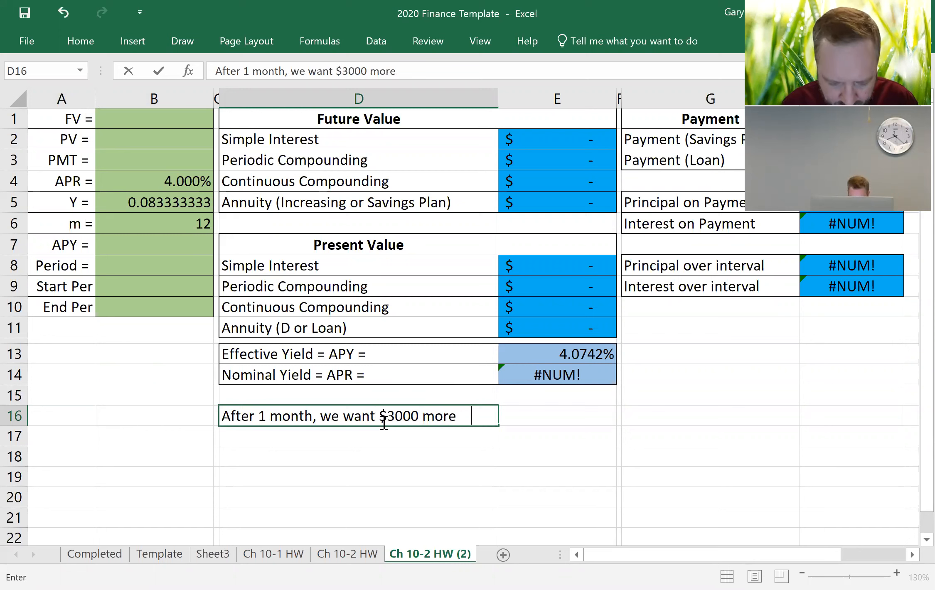
text(   FV=)
Enter the formula +B2+3000 in cell E16 to add $3000 to the PV cell
click(549, 419)
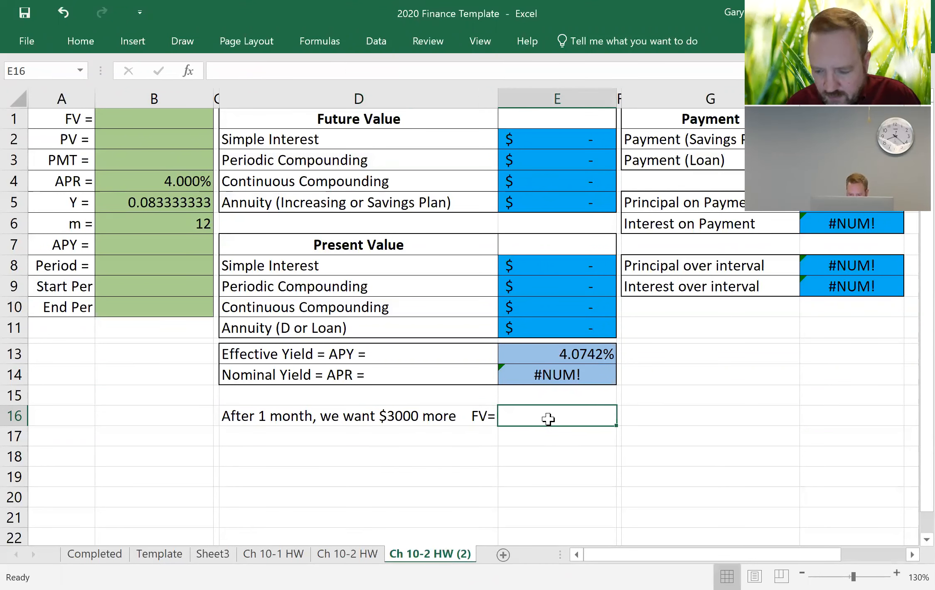
text(+)
click(165, 139)
text(+)
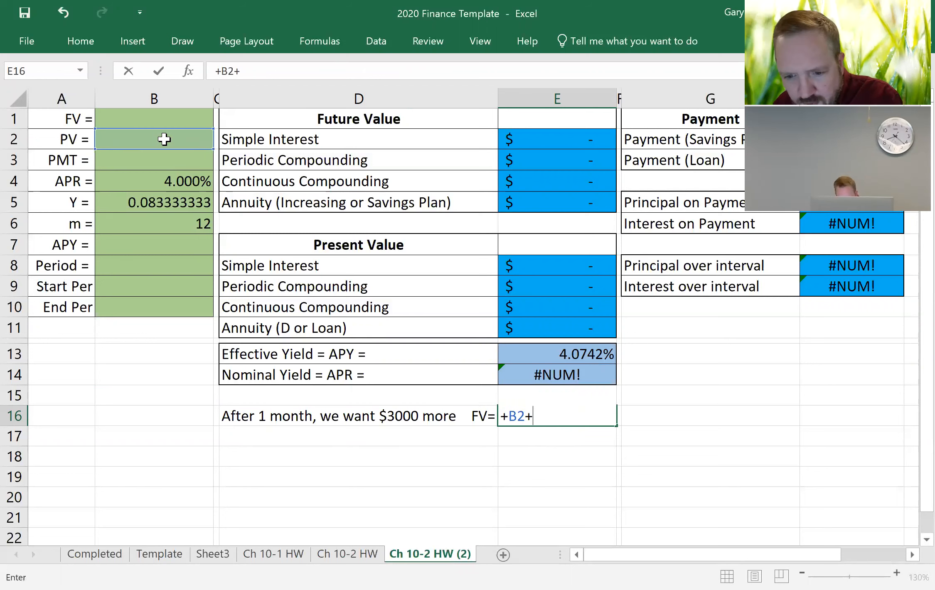
text(3000)
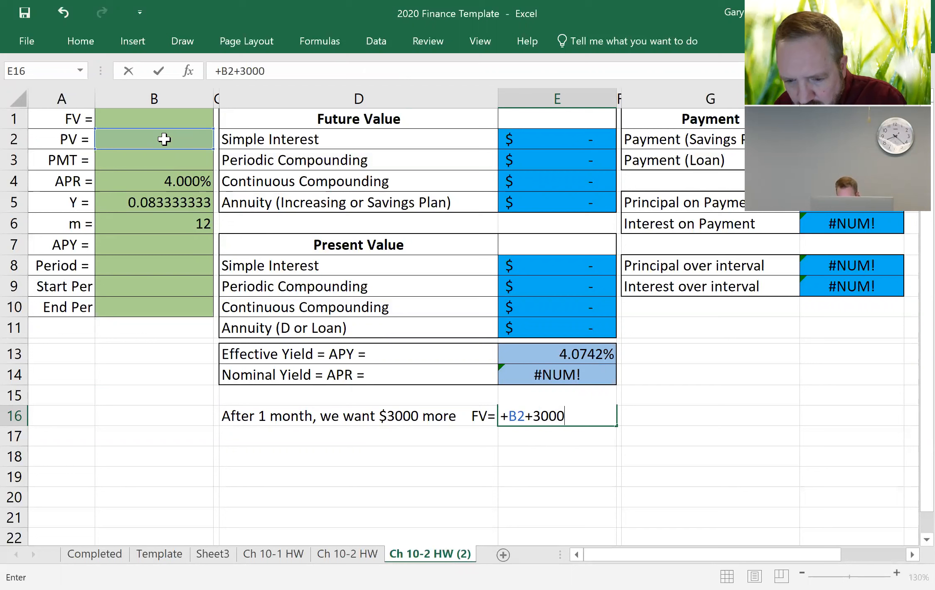
key(Return)
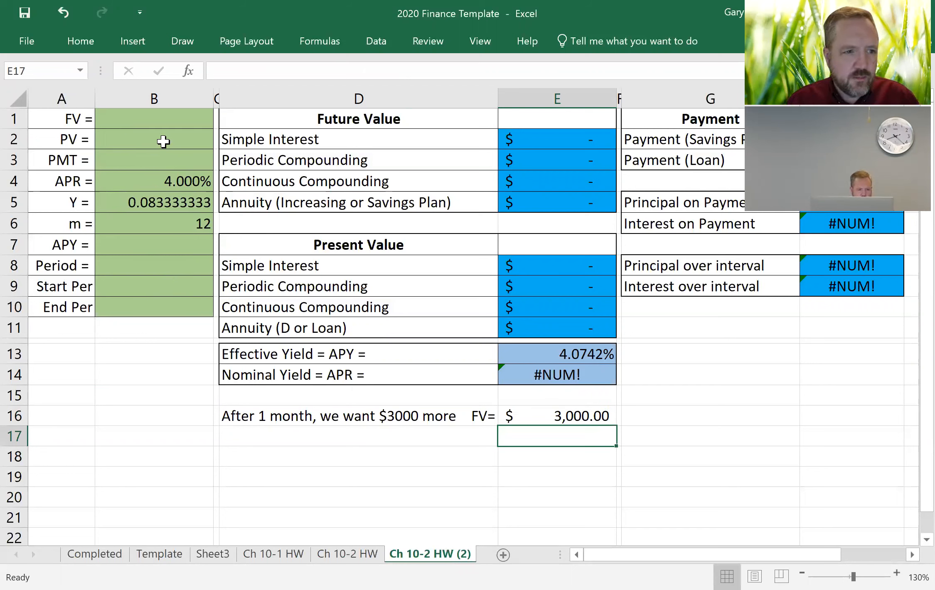
Examine the APR, Y and m inputs in cells B4 to B6
click(132, 177)
click(130, 202)
click(129, 223)
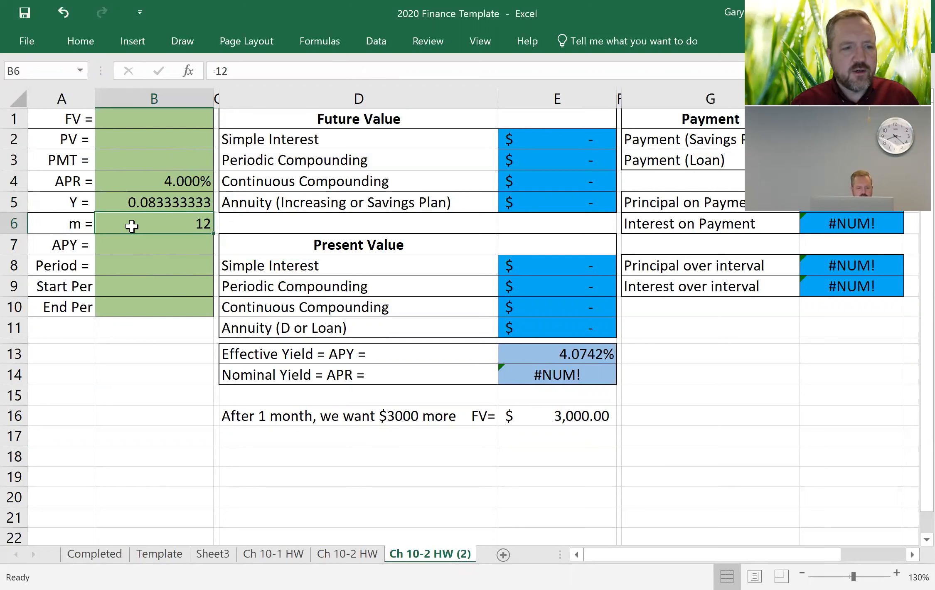
click(150, 181)
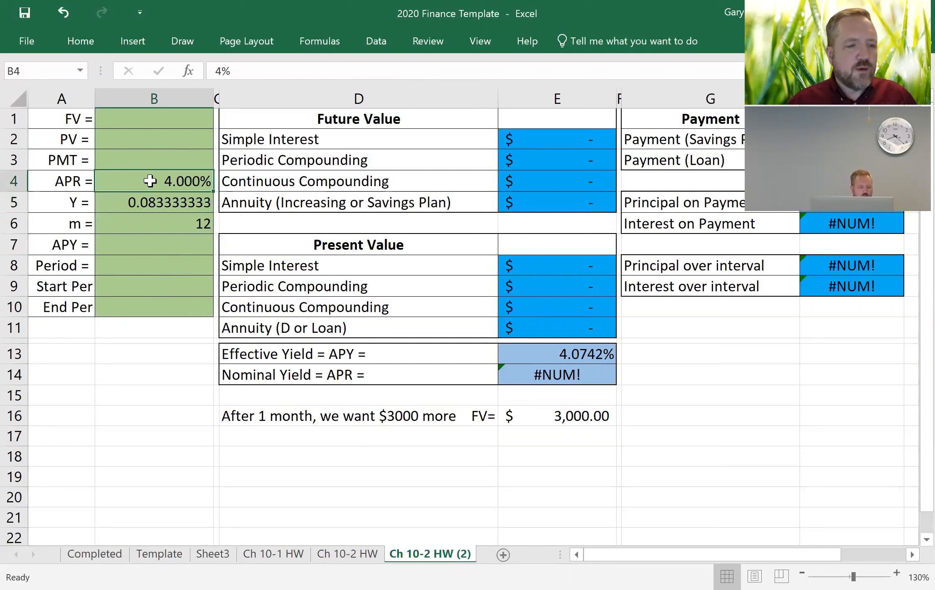
click(162, 220)
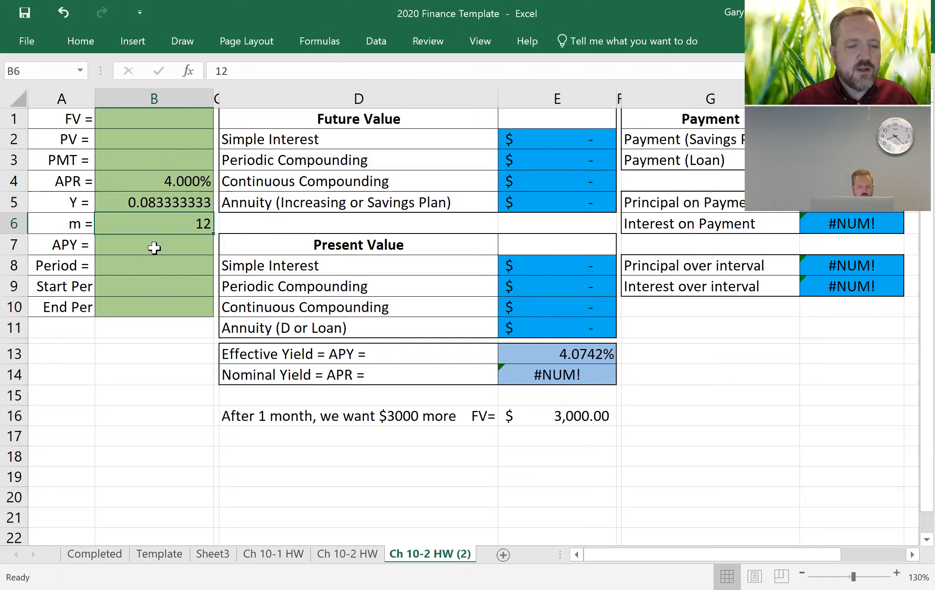
click(159, 201)
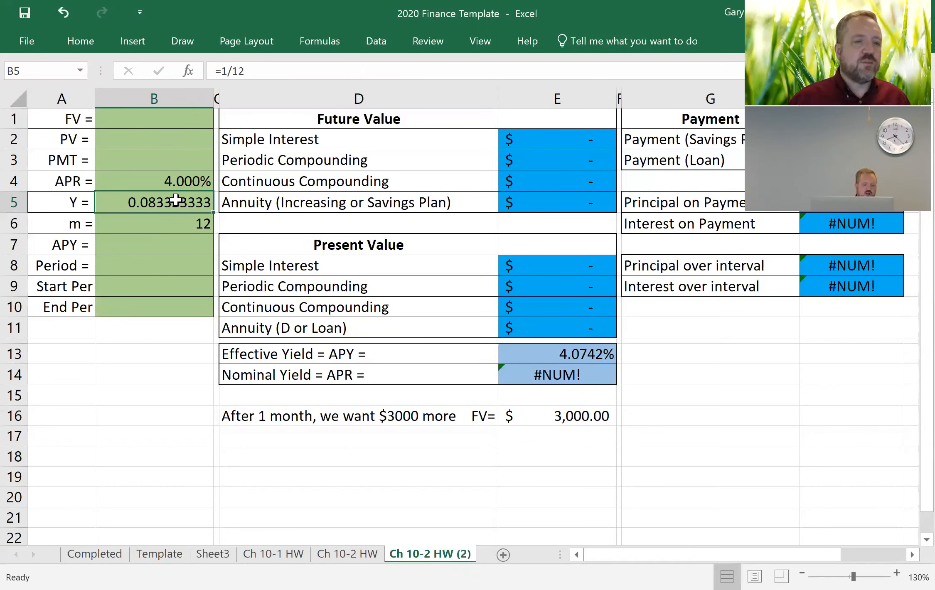
click(160, 257)
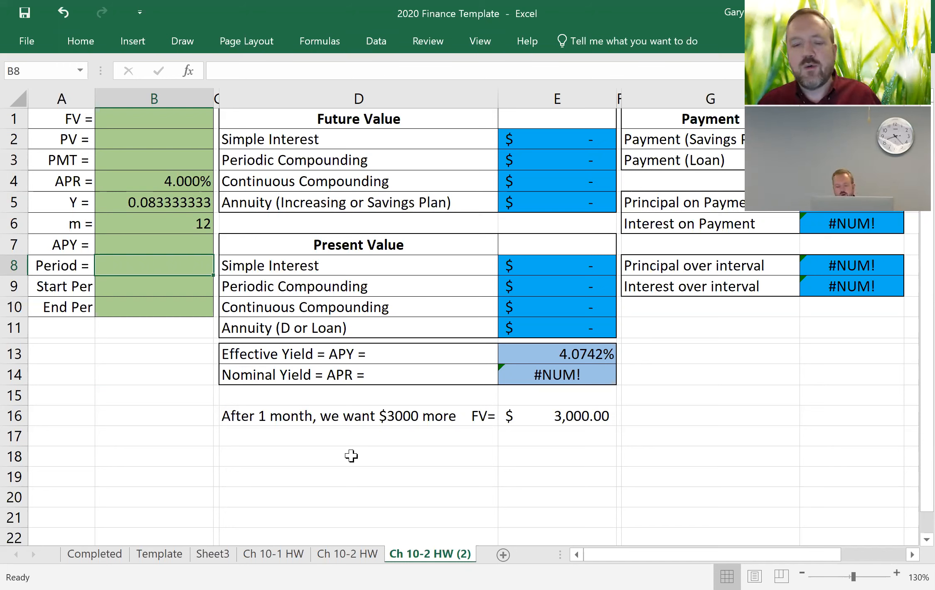
Enter the label "Formula FV (PC) - New FV =" in cell D18
click(414, 456)
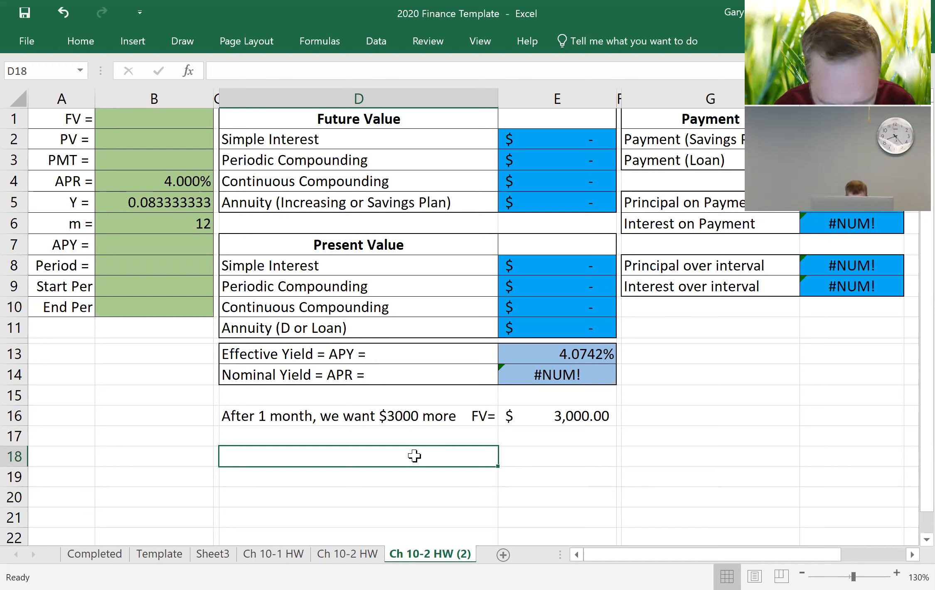
text(Formula)
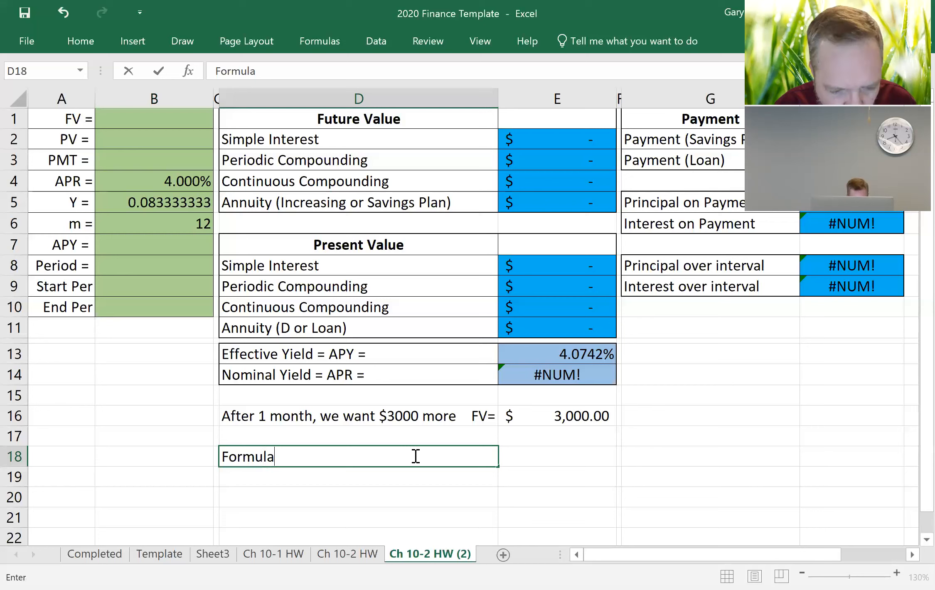
text( FV )
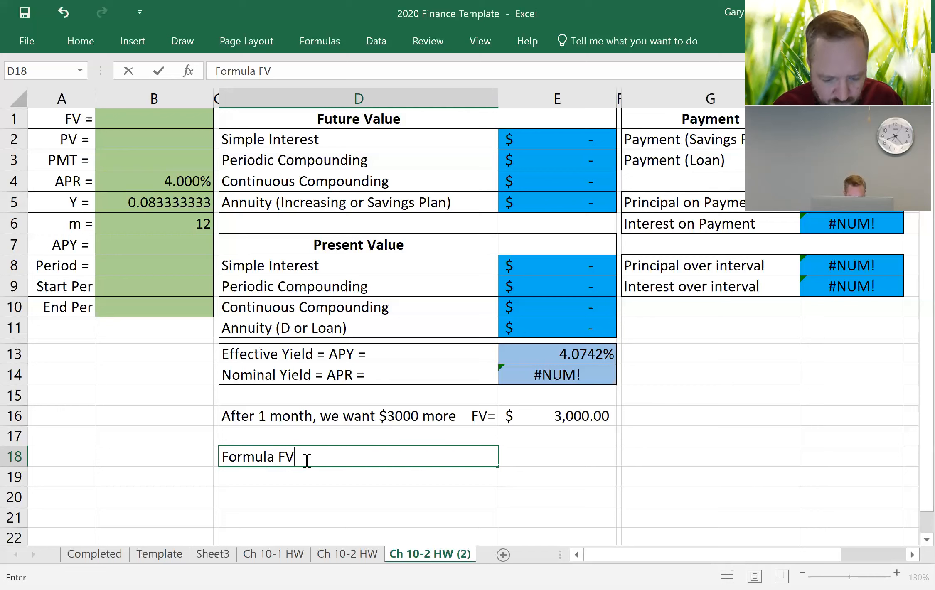
text((PC)
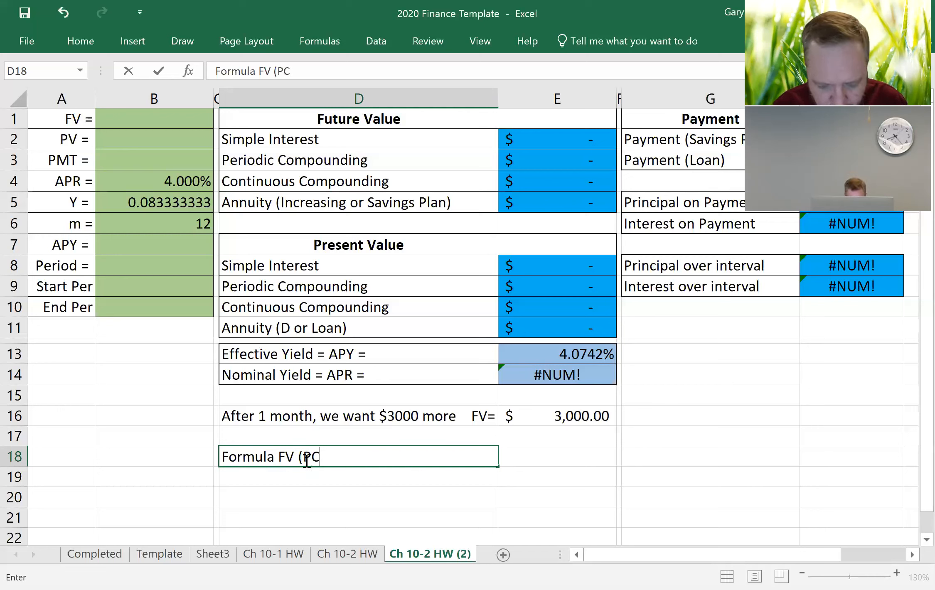
text() - )
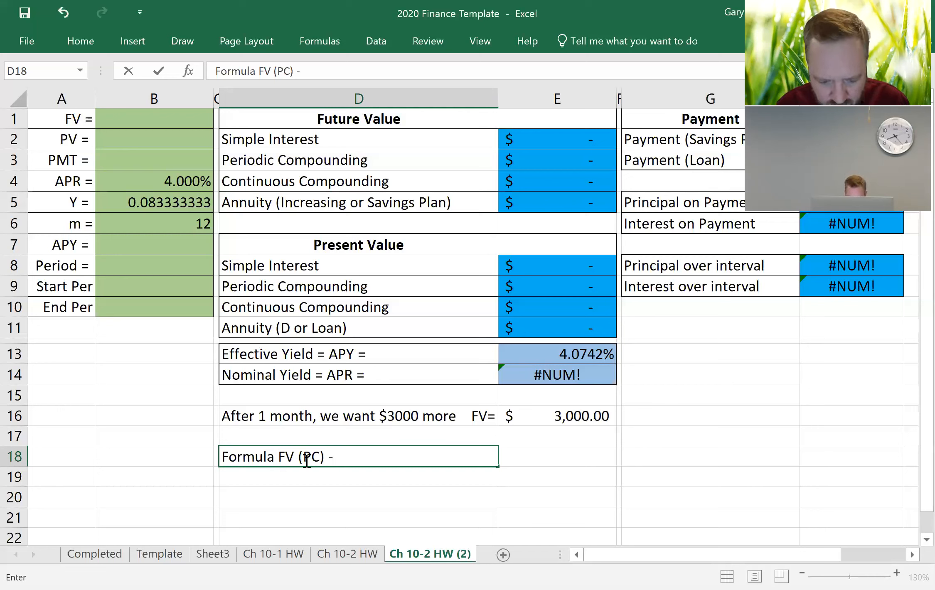
text(New)
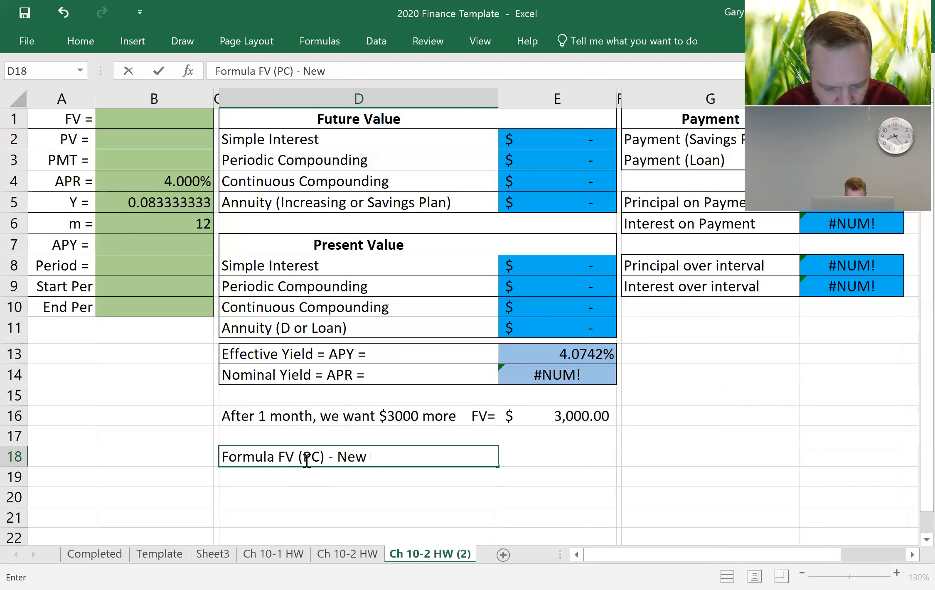
text( FV)
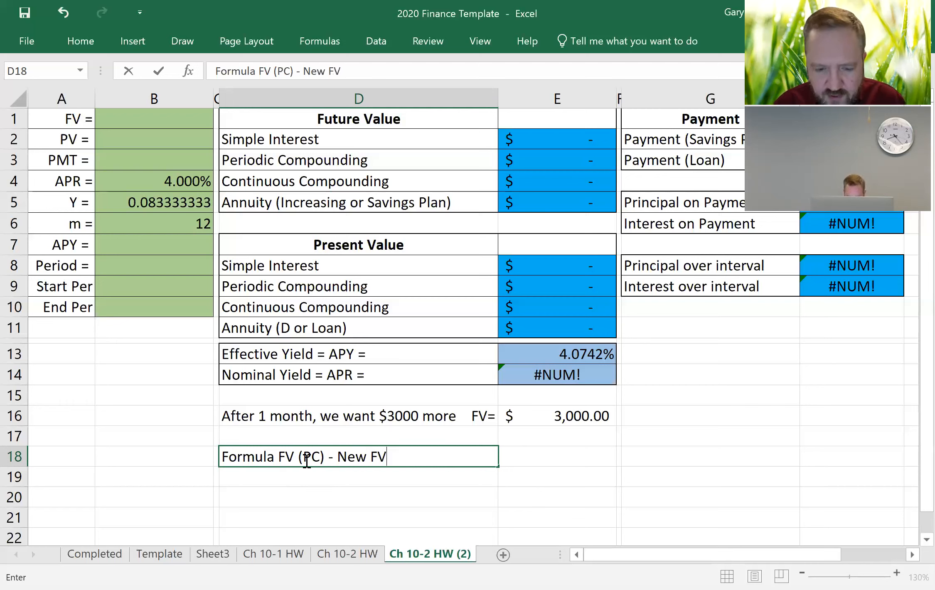
text( =)
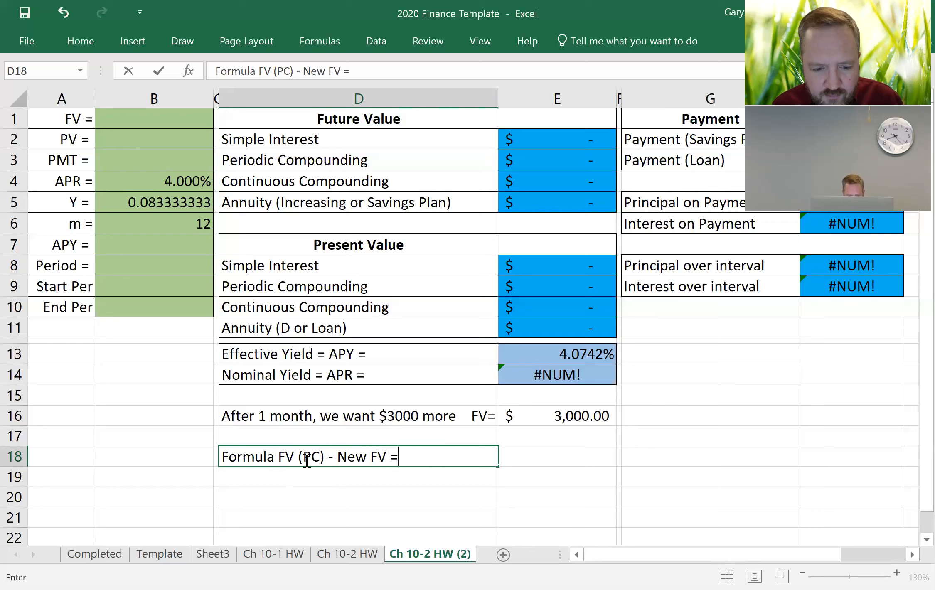
key(Return)
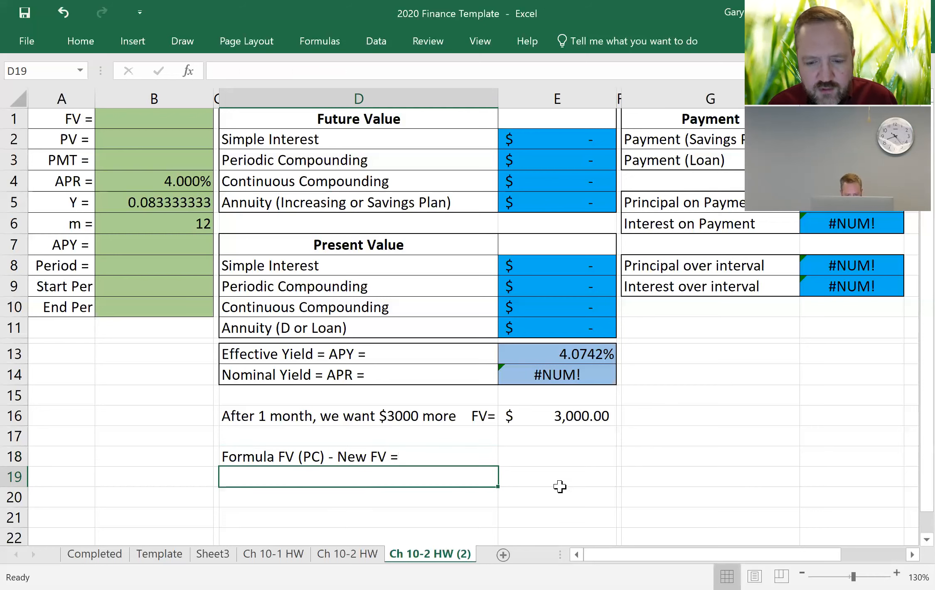
Enter the formula +E3-E16 in cell E18 to subtract the new FV from the periodic compounding future value
click(562, 453)
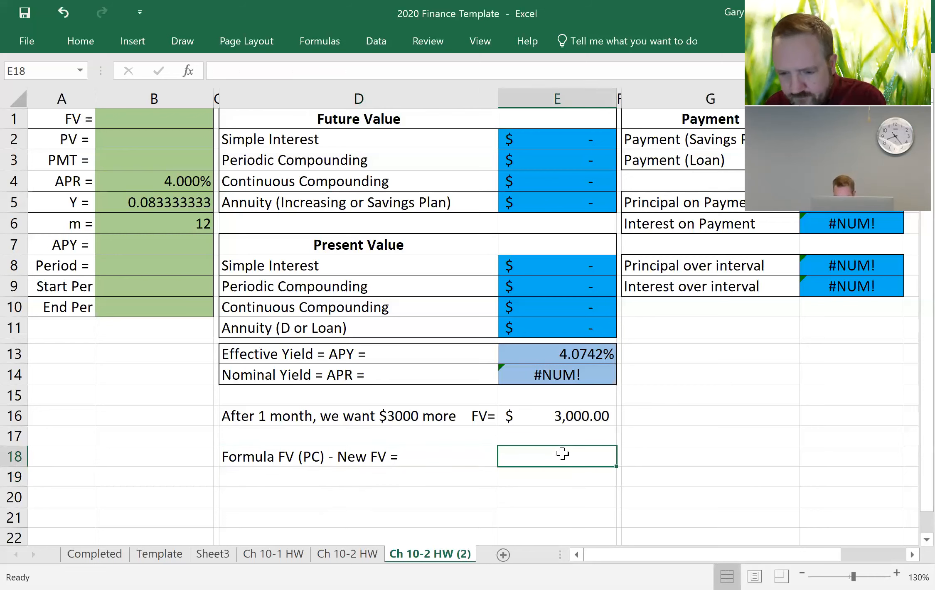
text(+)
click(571, 160)
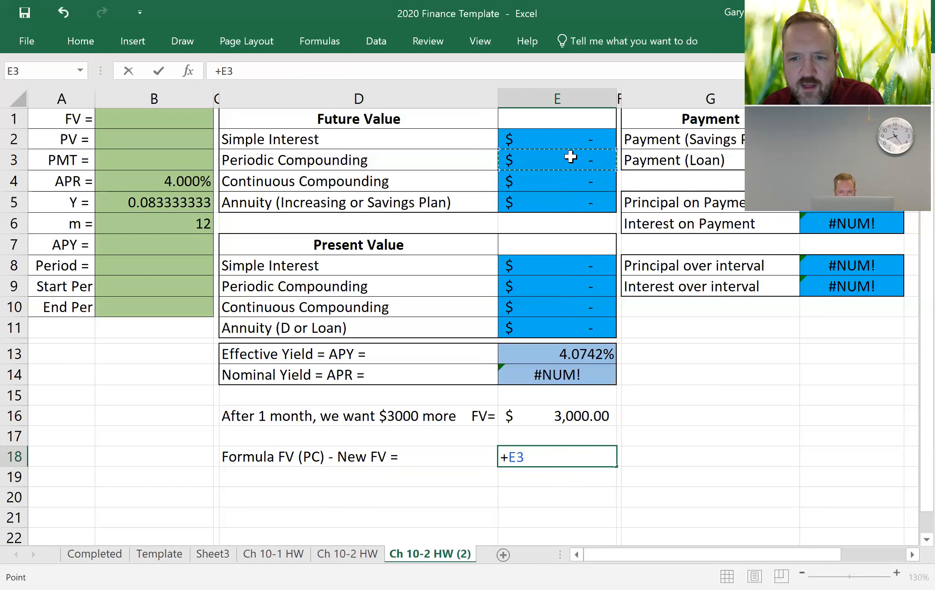
text(-)
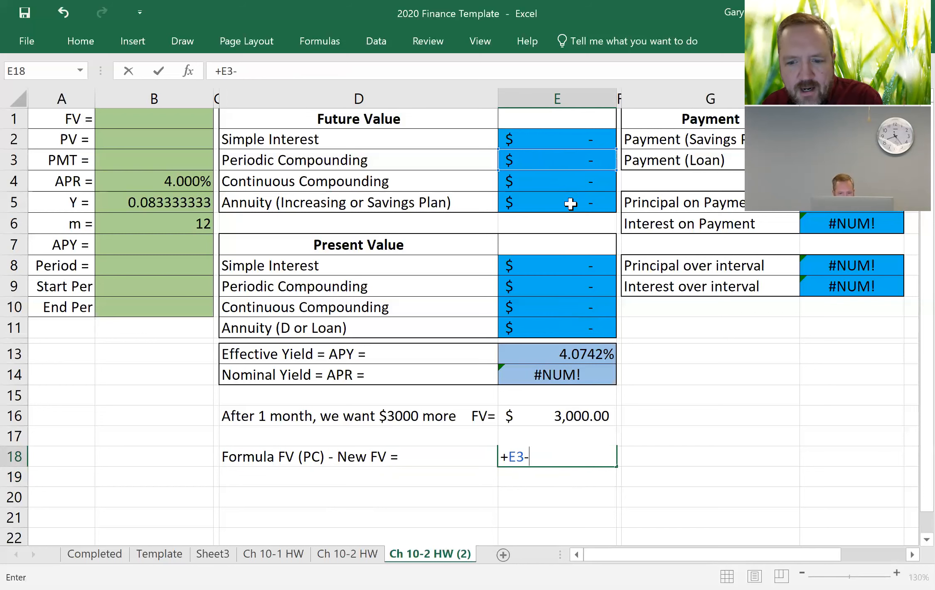
click(574, 413)
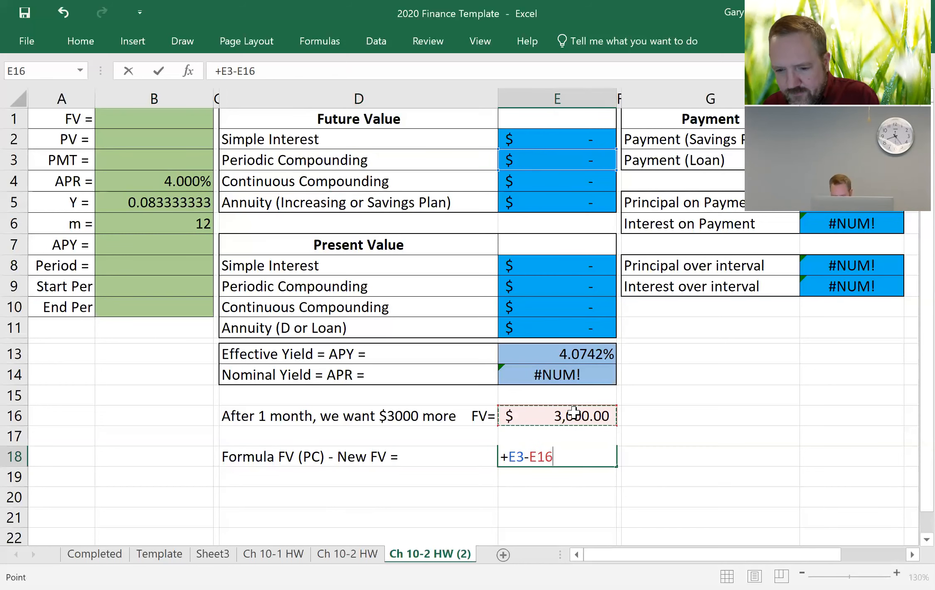
key(Return)
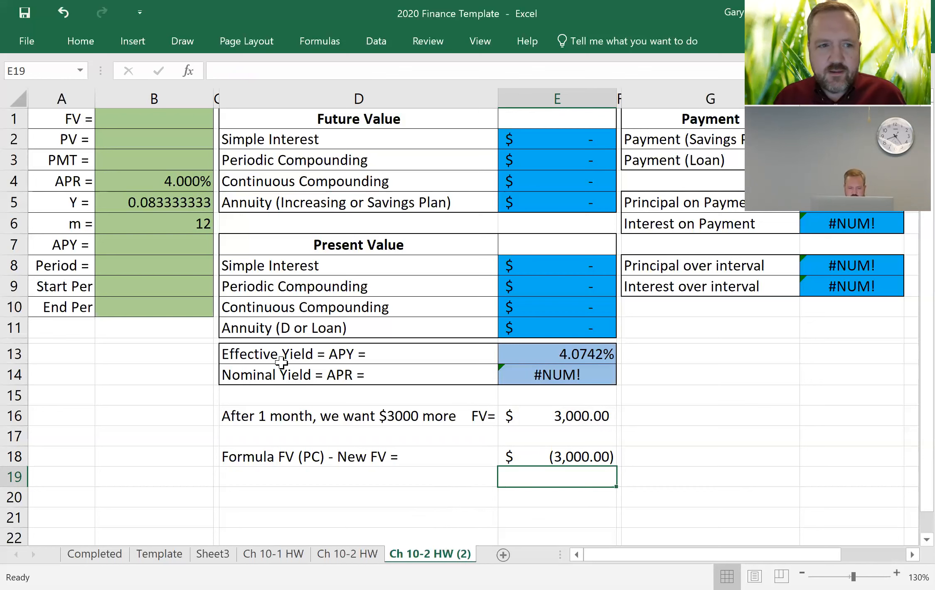
Try present values of 25 and 1000 in the PV cell B2 to test the difference formula
click(143, 139)
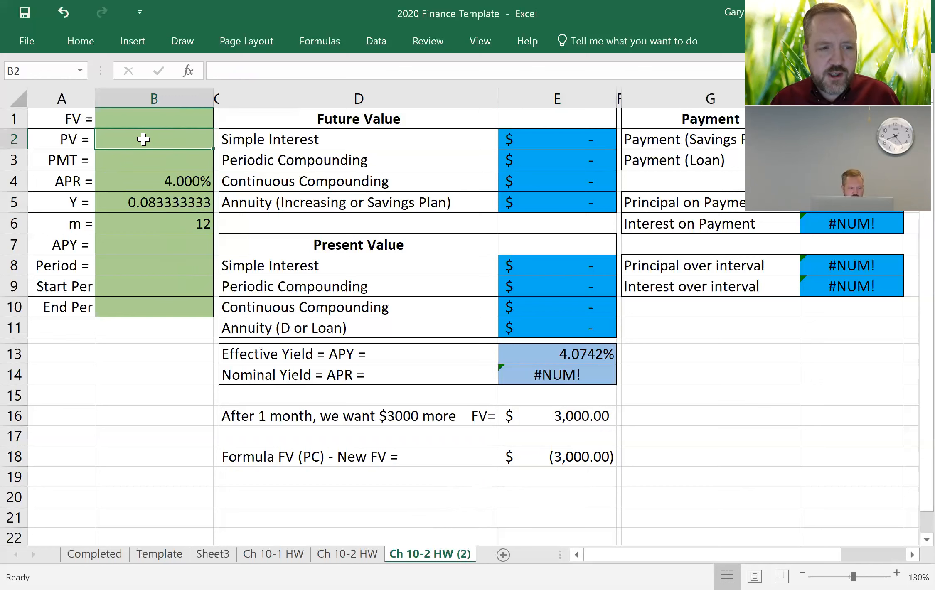
text(25)
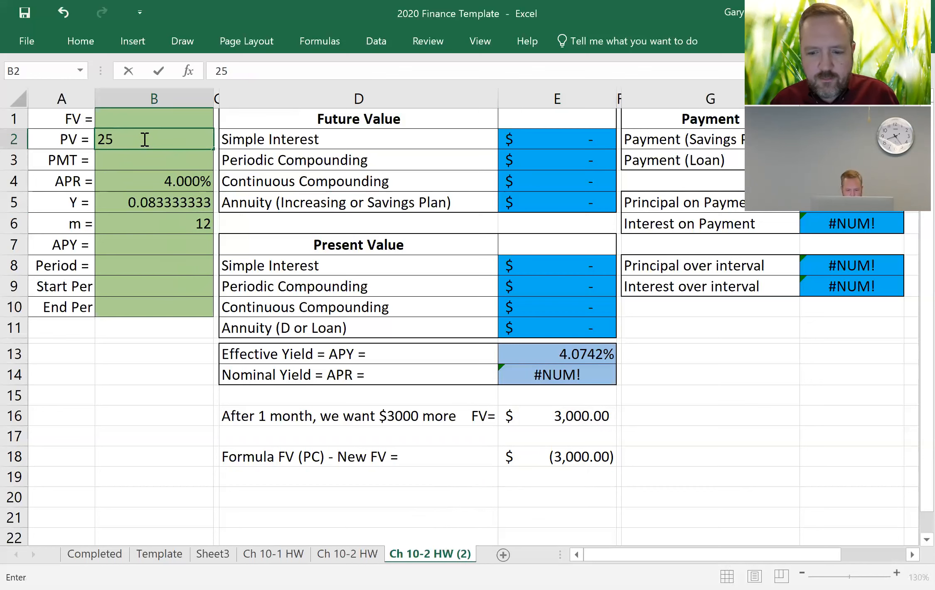
key(Return)
click(143, 139)
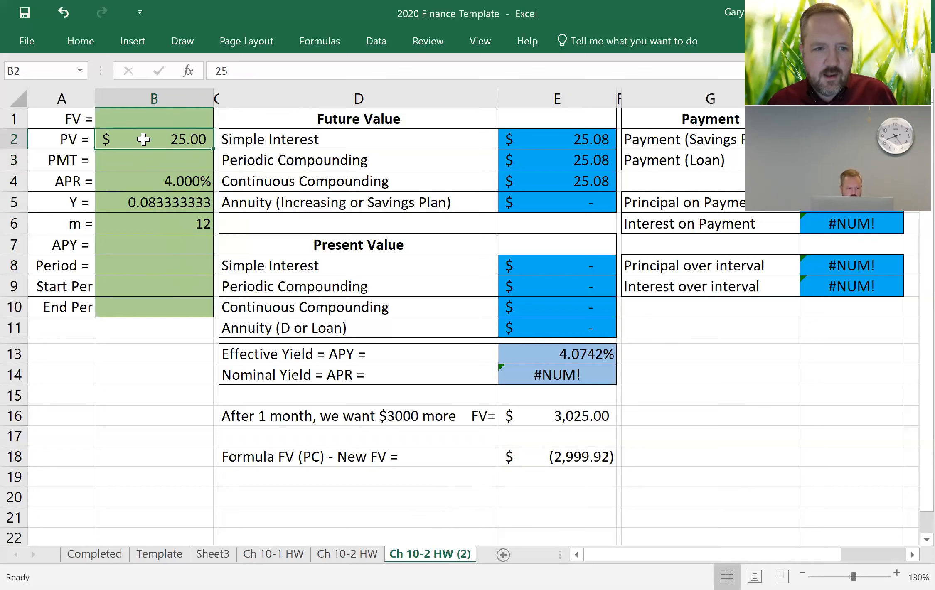
text(1000)
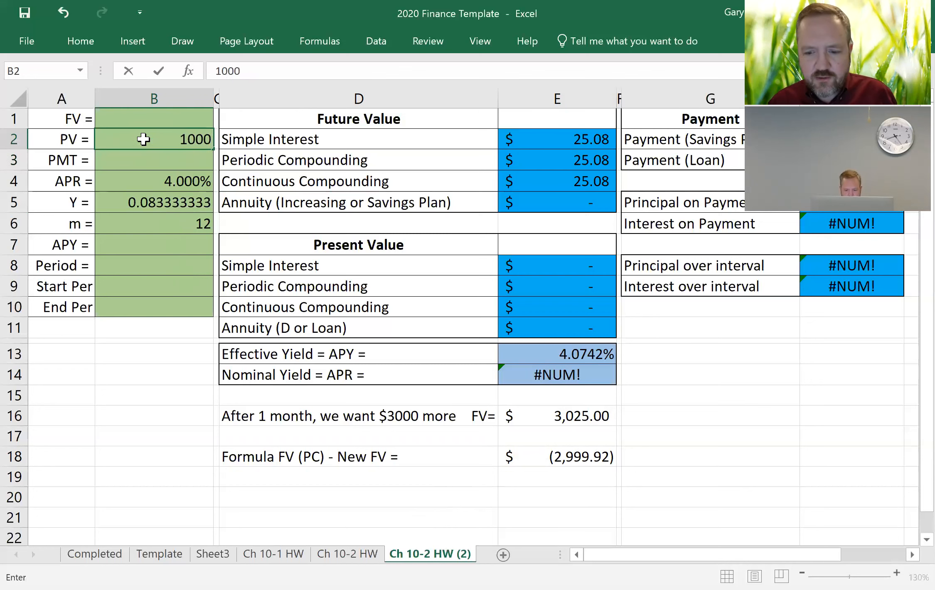
key(Return)
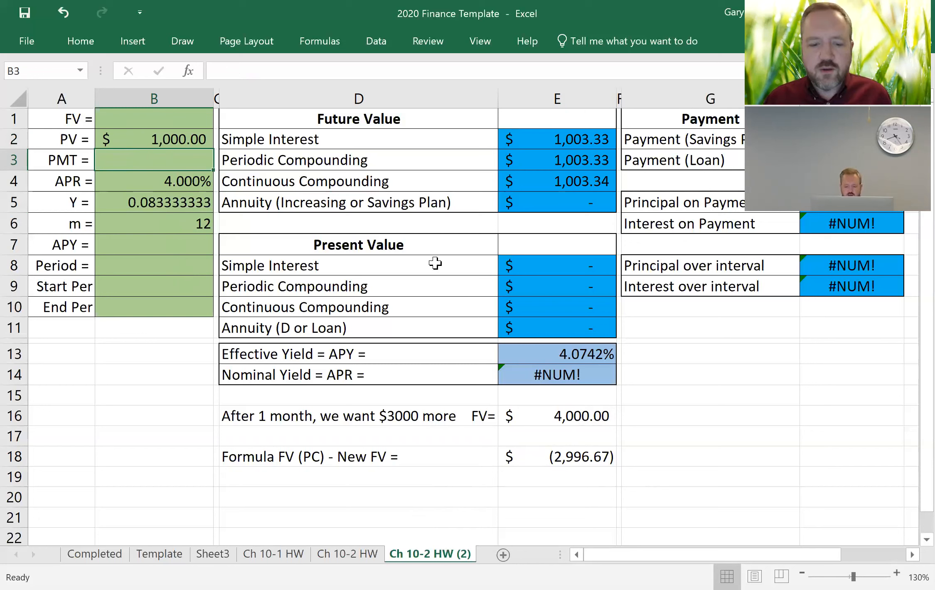
Examine the difference in row 18 and the formula behind the desired FV in cell E16
drag(336, 457, 546, 451)
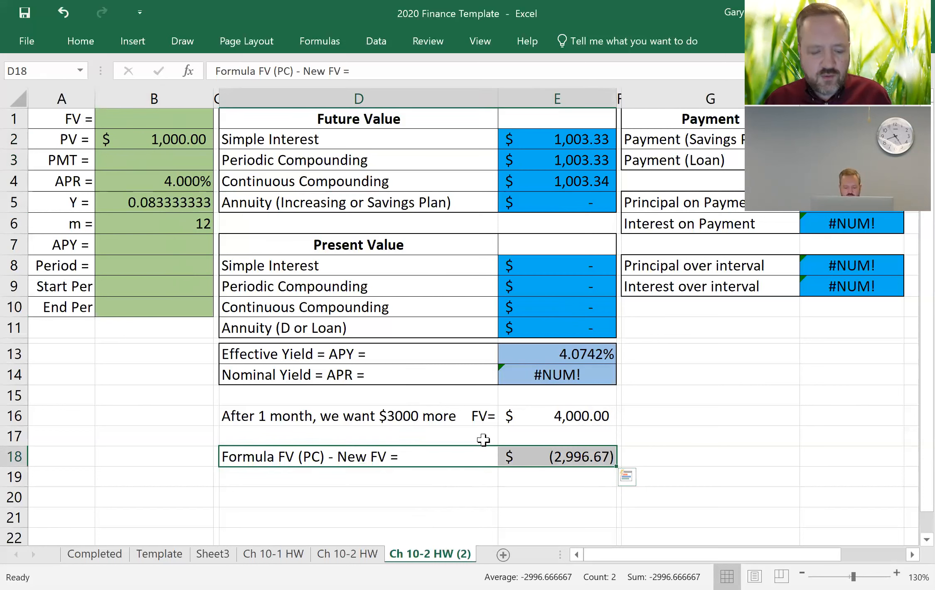
click(483, 487)
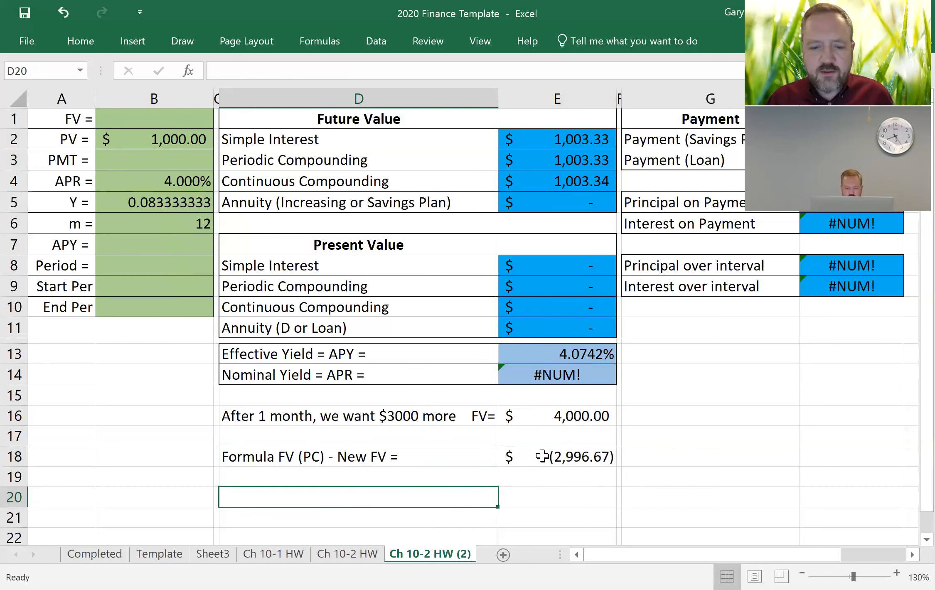
click(545, 417)
double_click(546, 417)
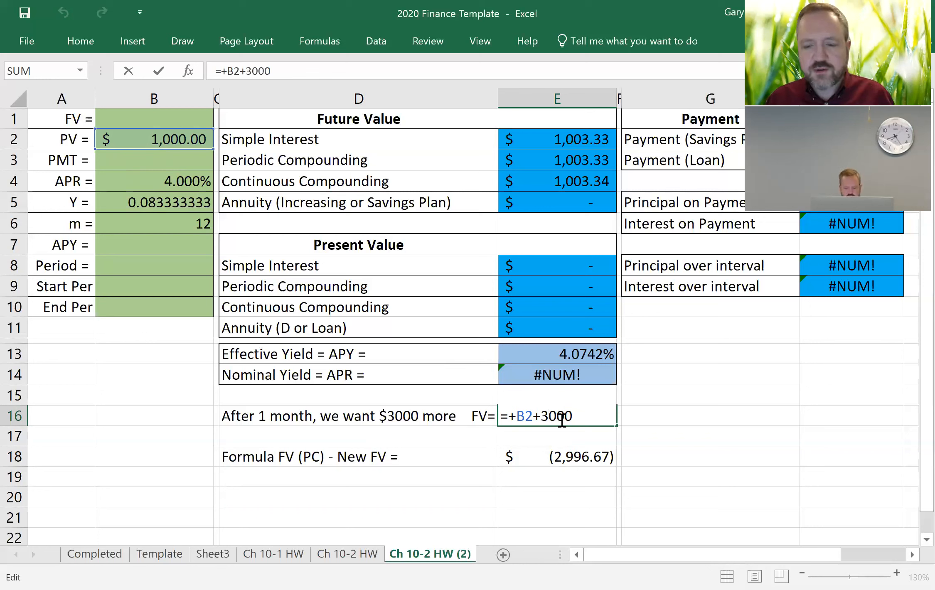
key(Escape)
Start a Goal Seek with the difference cell E18 as the set cell, keeping the dialog clear of the data
click(547, 456)
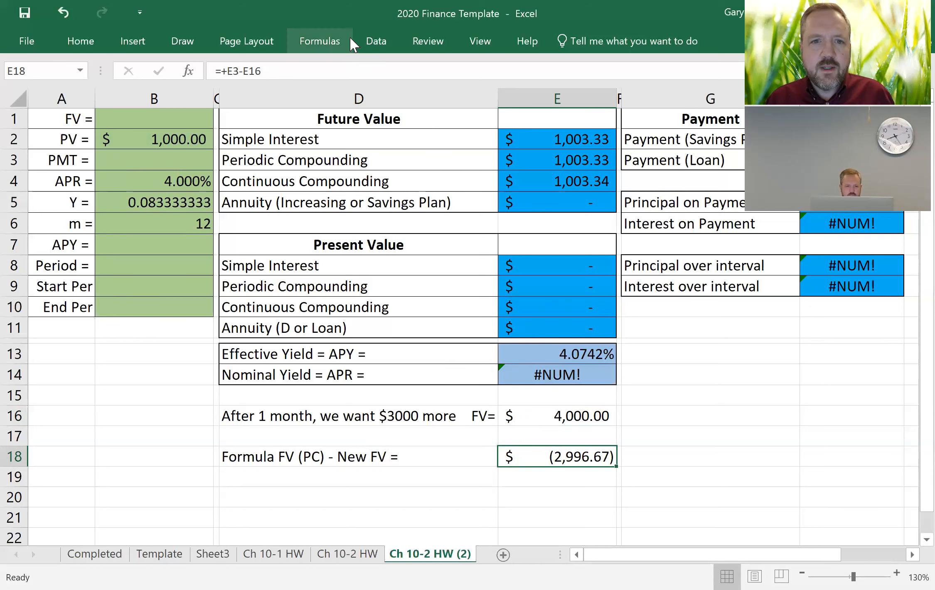
click(376, 41)
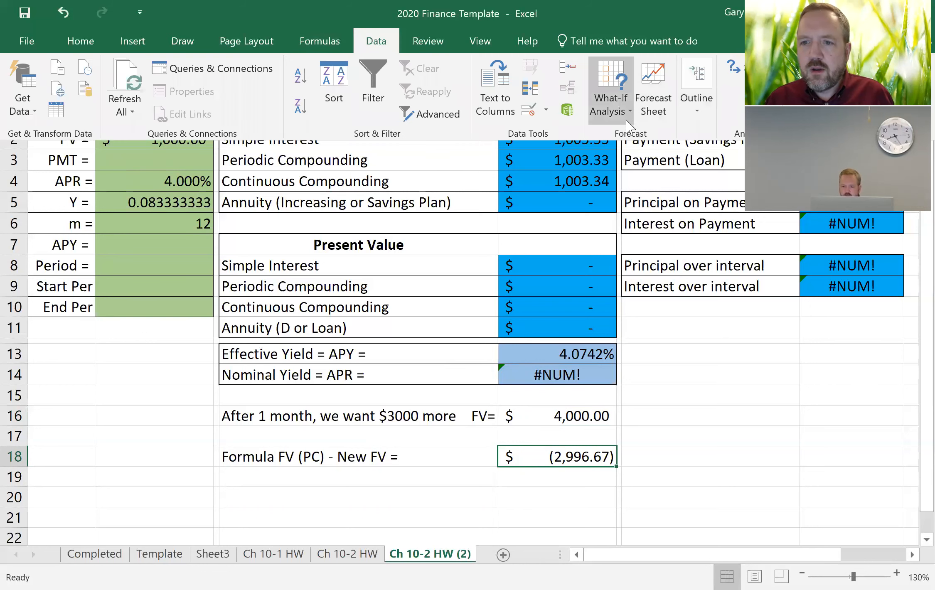
click(629, 122)
click(615, 156)
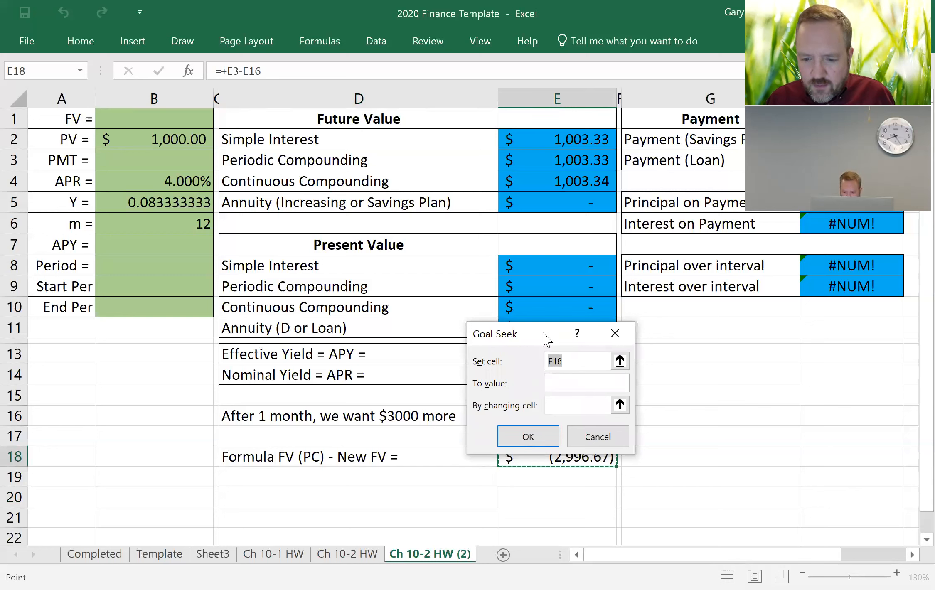
drag(544, 339, 714, 336)
click(579, 455)
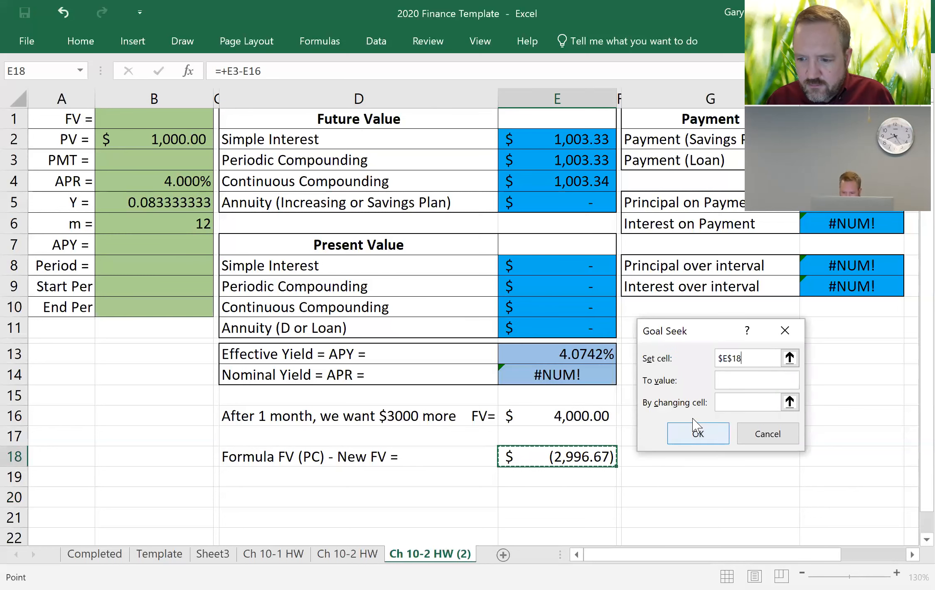
Run the Goal Seek to value 0 by changing PV cell B2, accept the solution and select B2
click(733, 379)
text(0)
click(733, 405)
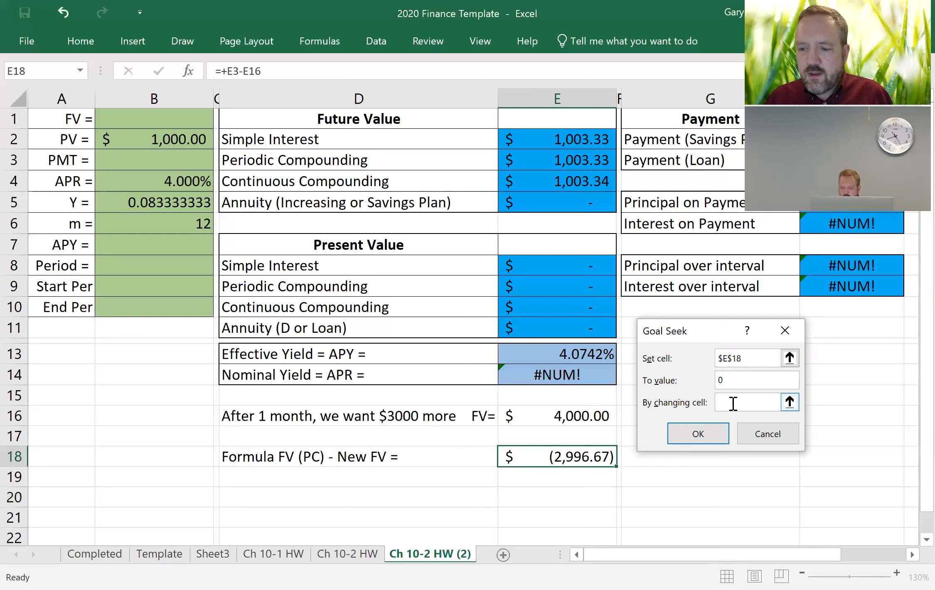
click(177, 140)
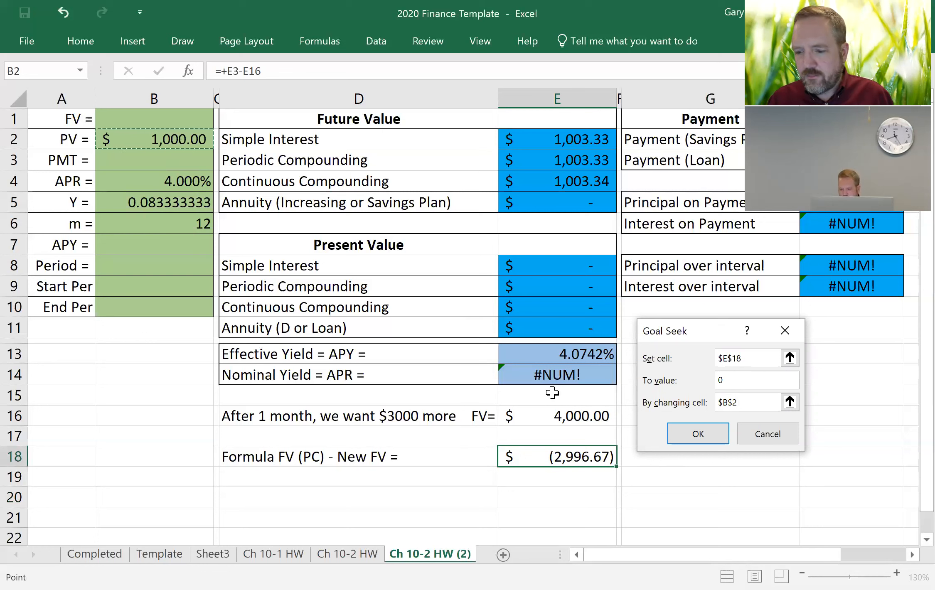
click(697, 435)
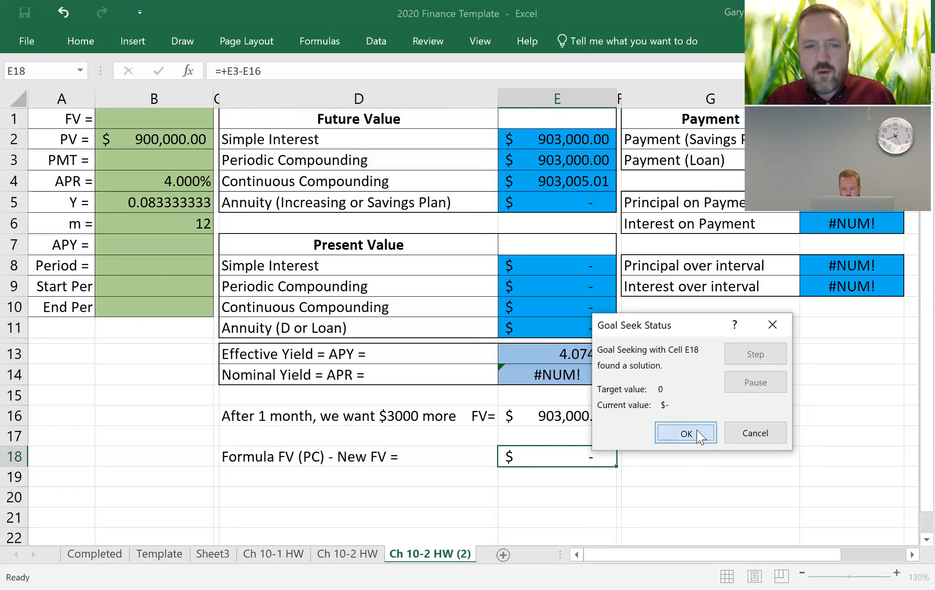
click(693, 436)
click(180, 142)
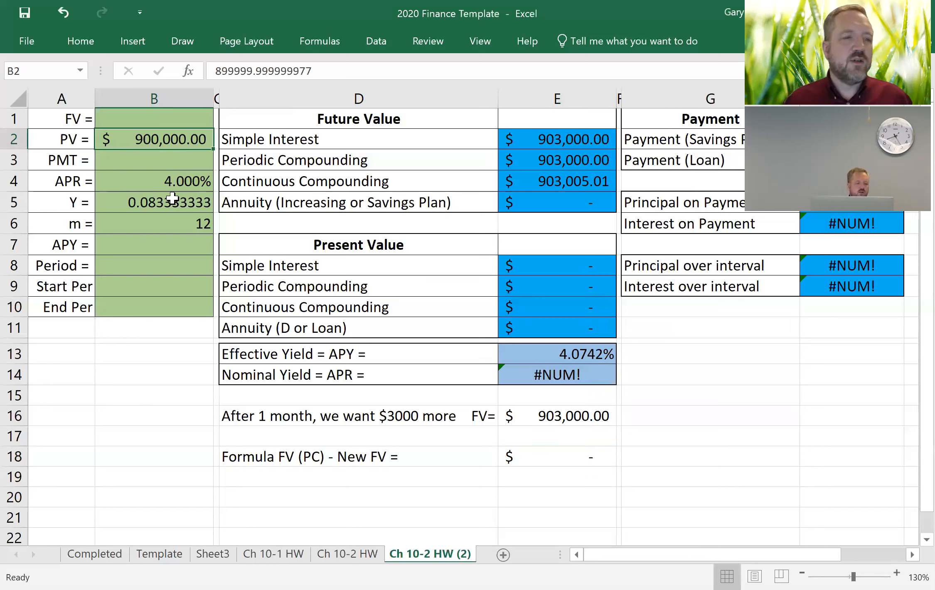